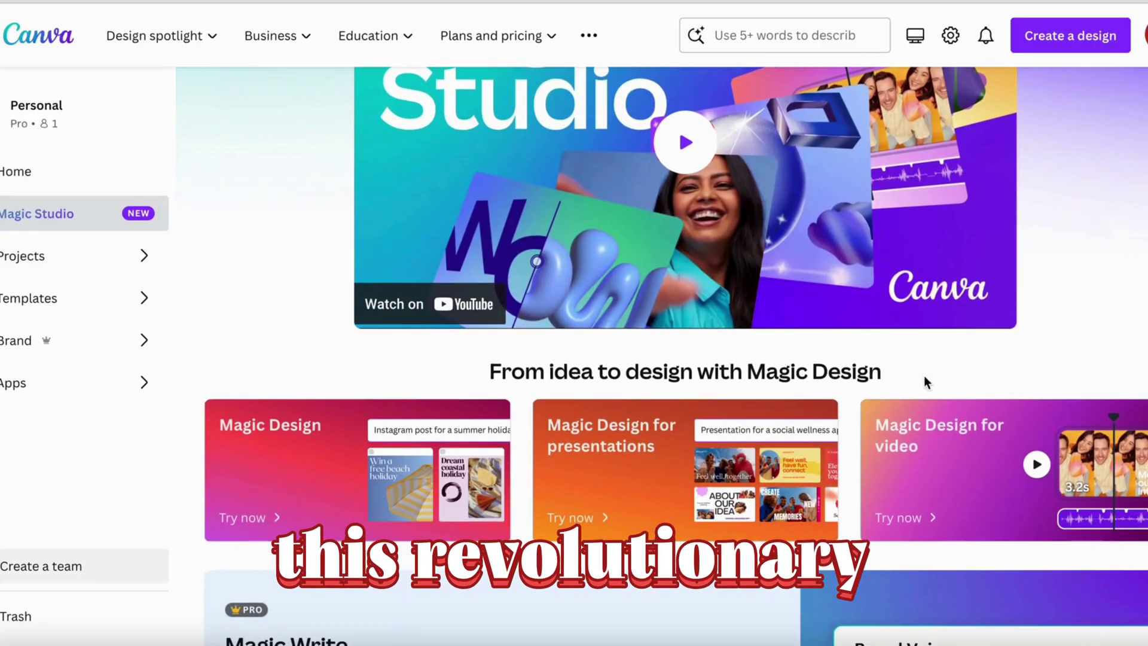
{"action": "scroll", "coordinate": [917, 400], "scroll_direction": "down", "scroll_amount": 15}
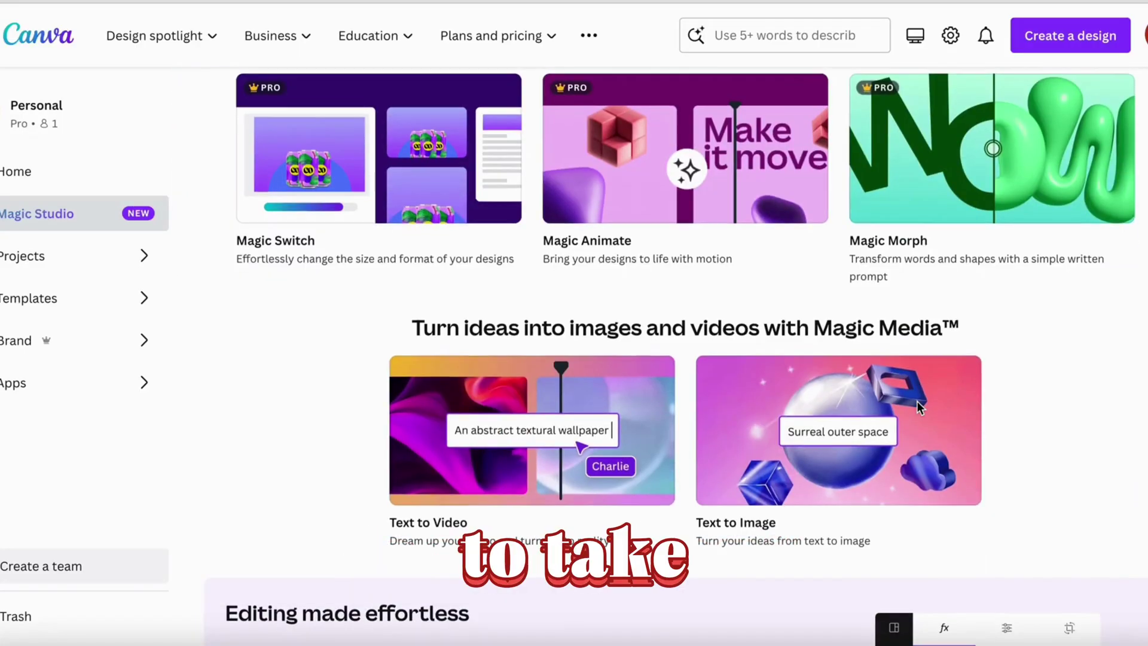
{"action": "scroll", "coordinate": [915, 403], "scroll_direction": "down", "scroll_amount": 6}
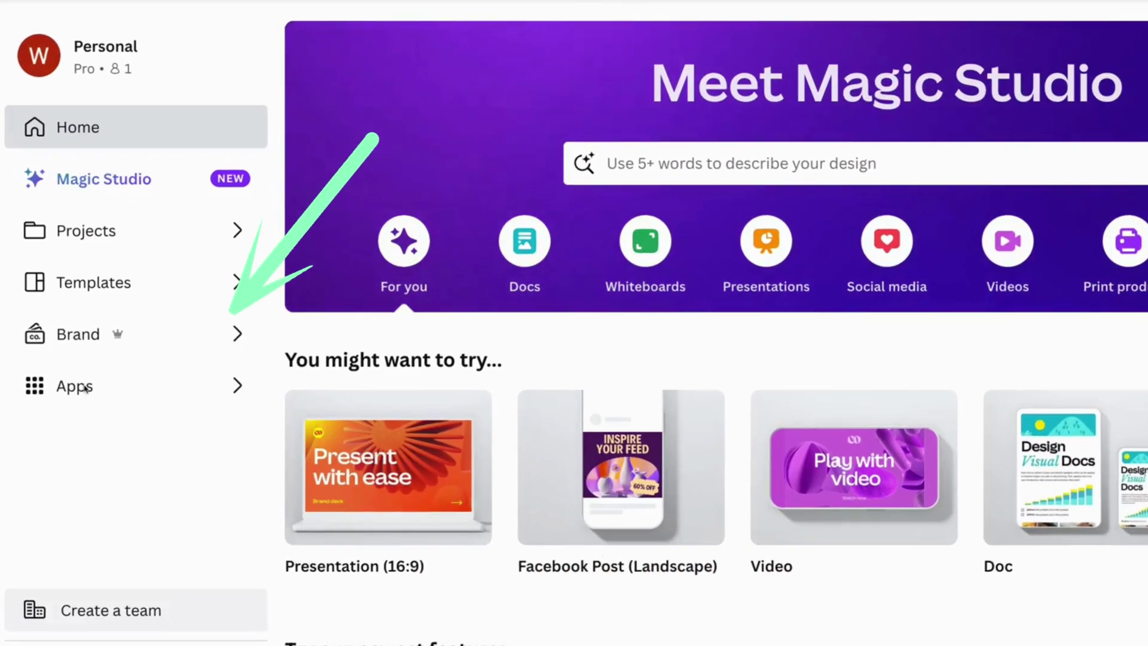
Open the Magic Media app from the apps collection and start it in a new video design
{"action": "left_click", "coordinate": [78, 379]}
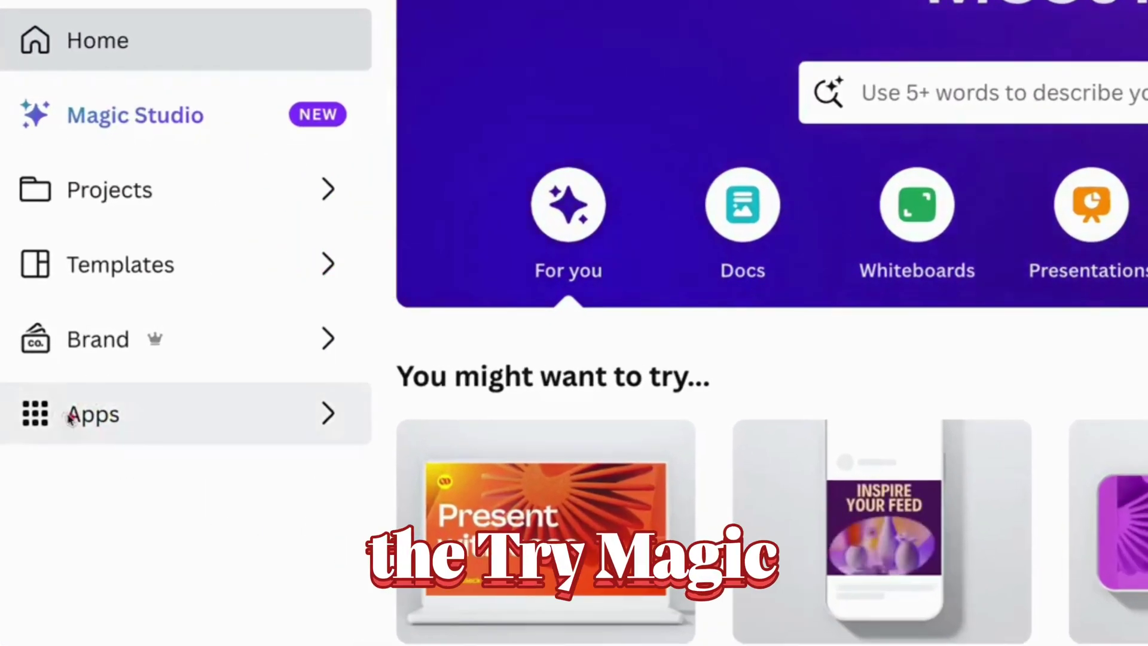
{"action": "left_click", "coordinate": [49, 370]}
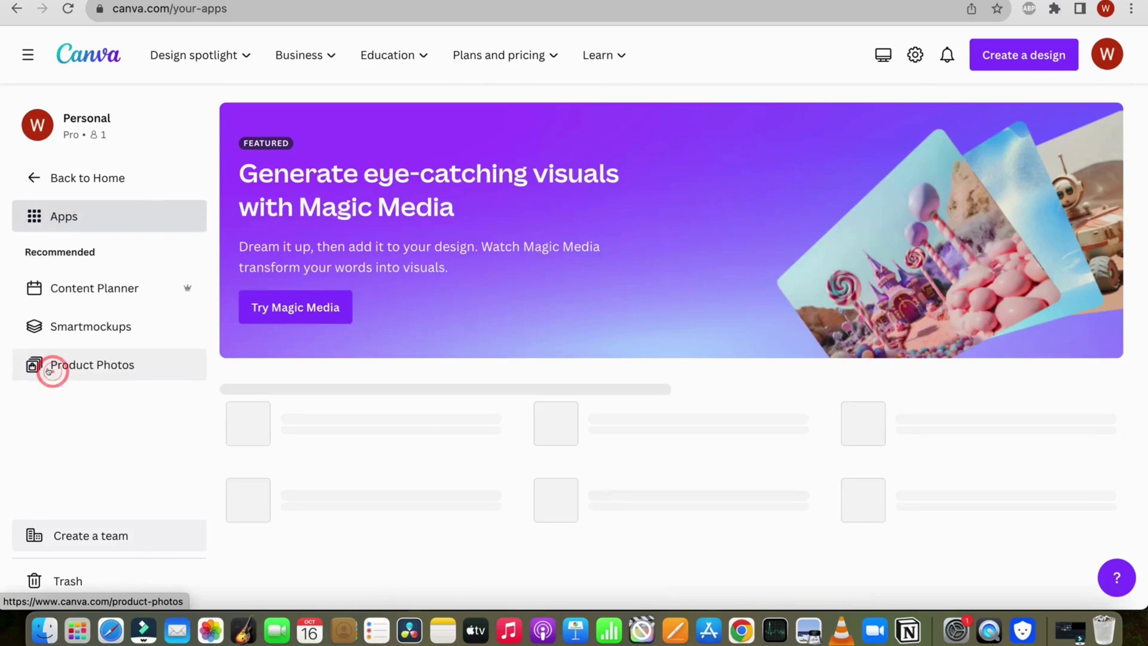
{"action": "left_click", "coordinate": [297, 311]}
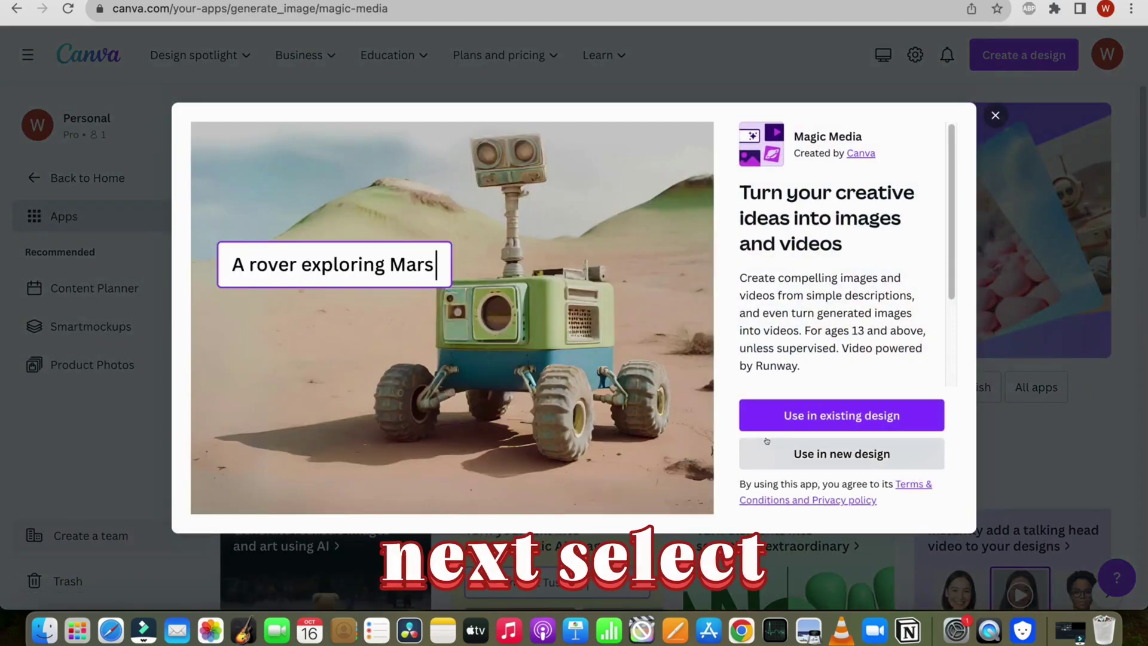
{"action": "left_click", "coordinate": [775, 456]}
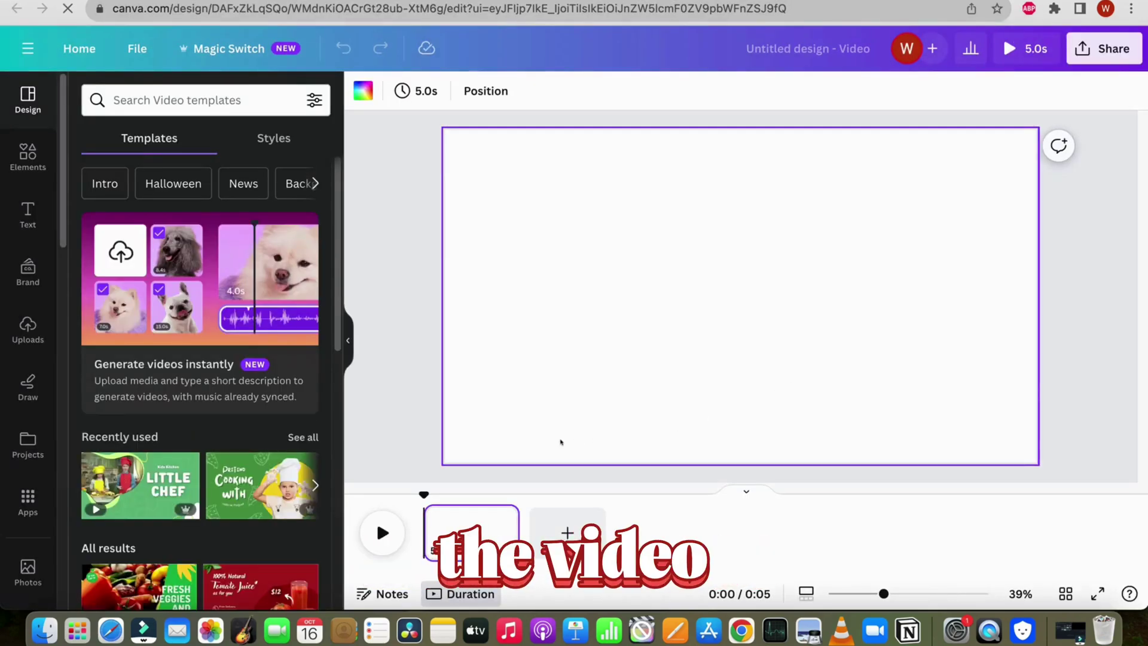
Generate a video from "A person riding a huge wave on a surfboard, making cool moves and riding the waves smoothly in the ocean."
{"action": "left_click", "coordinate": [242, 131]}
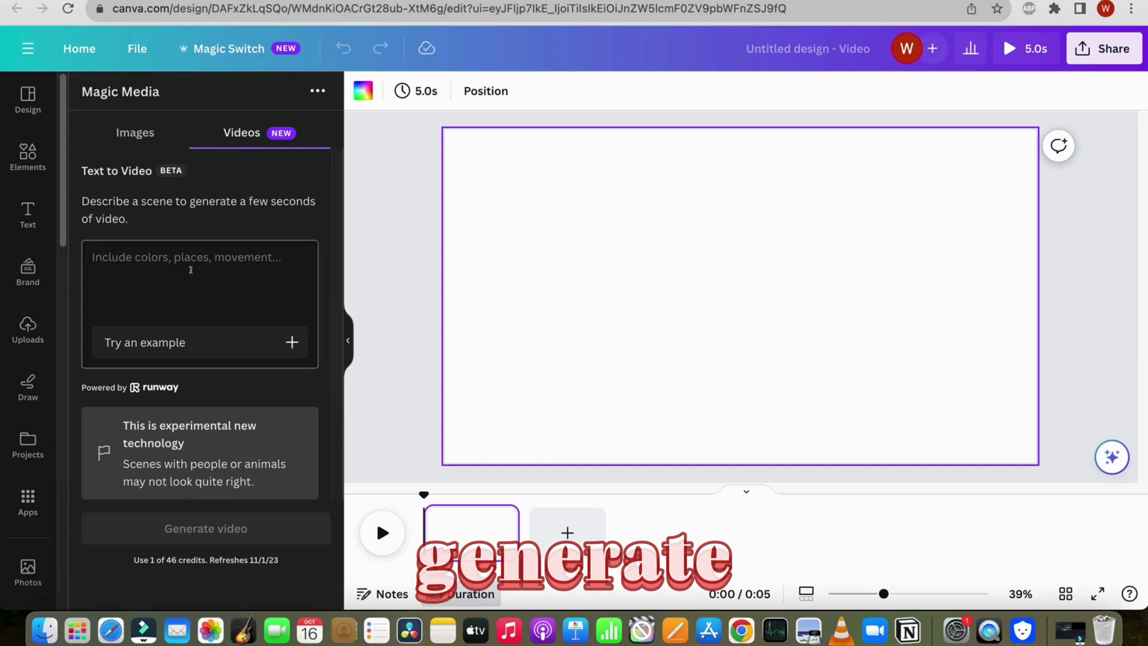
{"action": "left_click", "coordinate": [194, 263]}
{"action": "type", "text": "A person riding a huge wave on a surfboard, making cool moves and riding the waves smoothly in the ocean.\""}
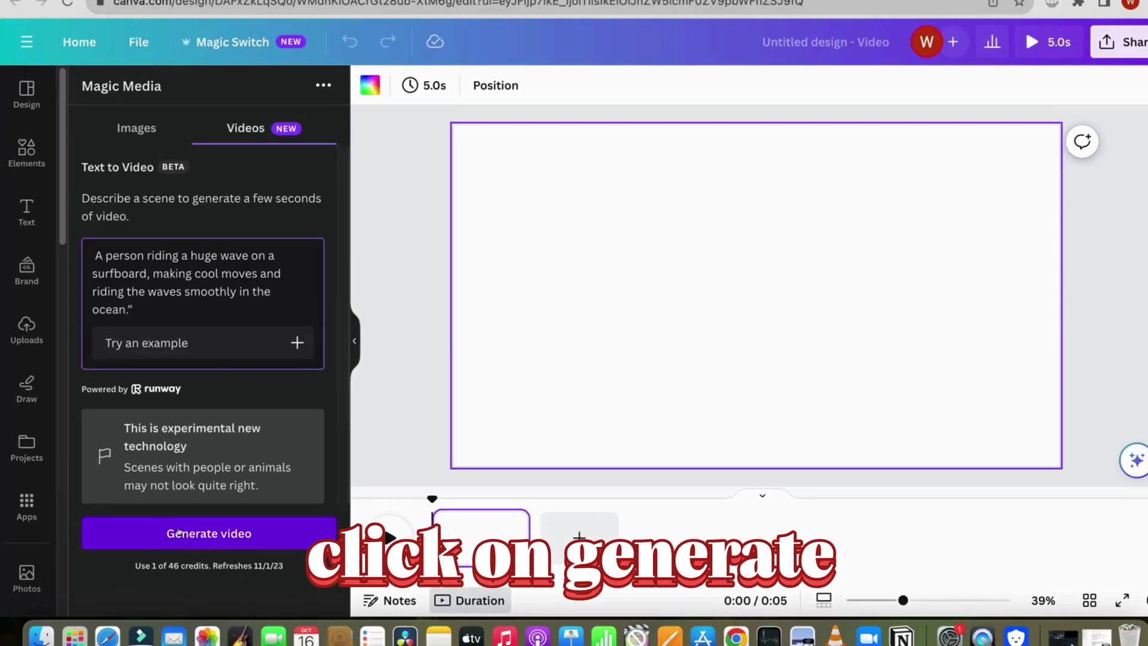
{"action": "left_click", "coordinate": [199, 608]}
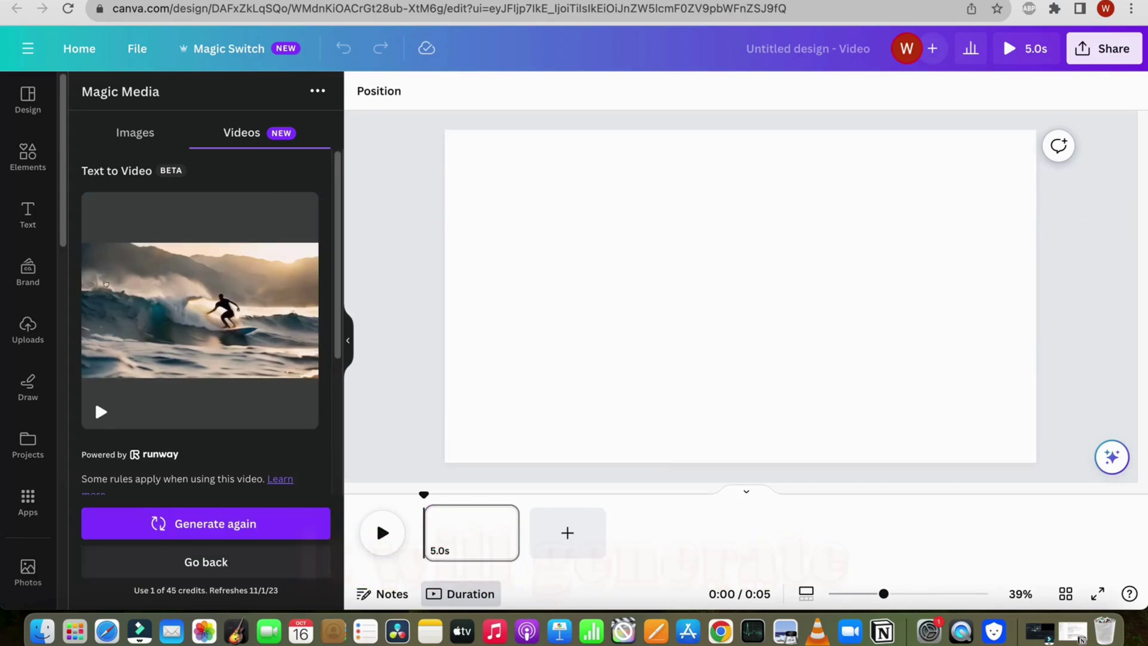
Add the generated surfer clip to the page and set it as the background
{"action": "left_click", "coordinate": [193, 337]}
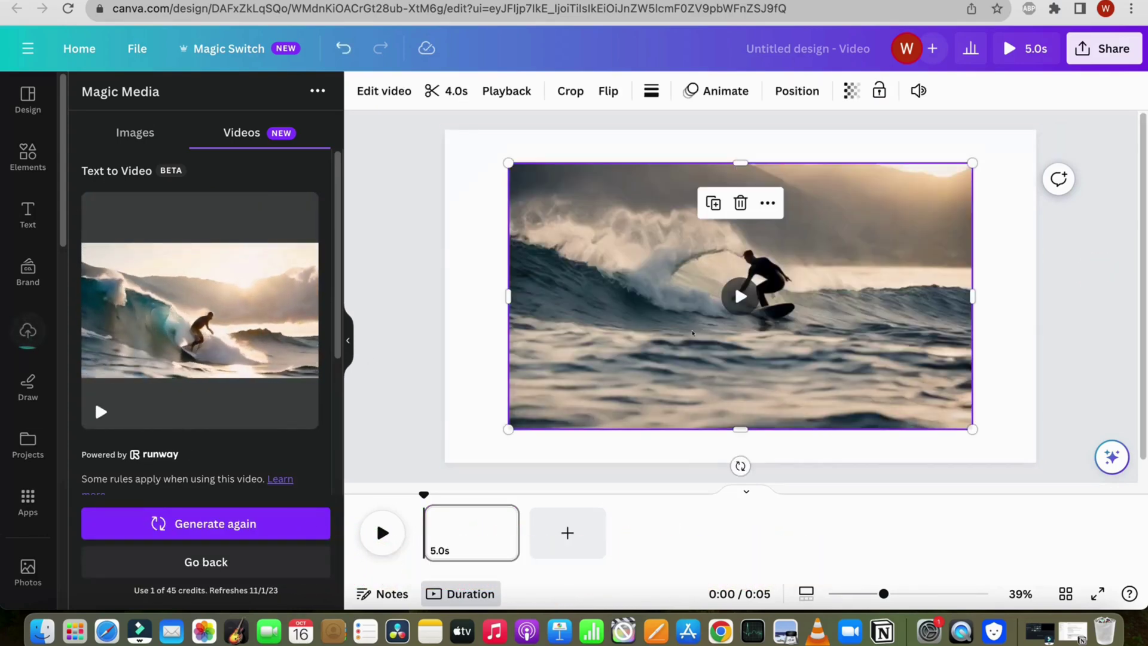
{"action": "left_click", "coordinate": [768, 202]}
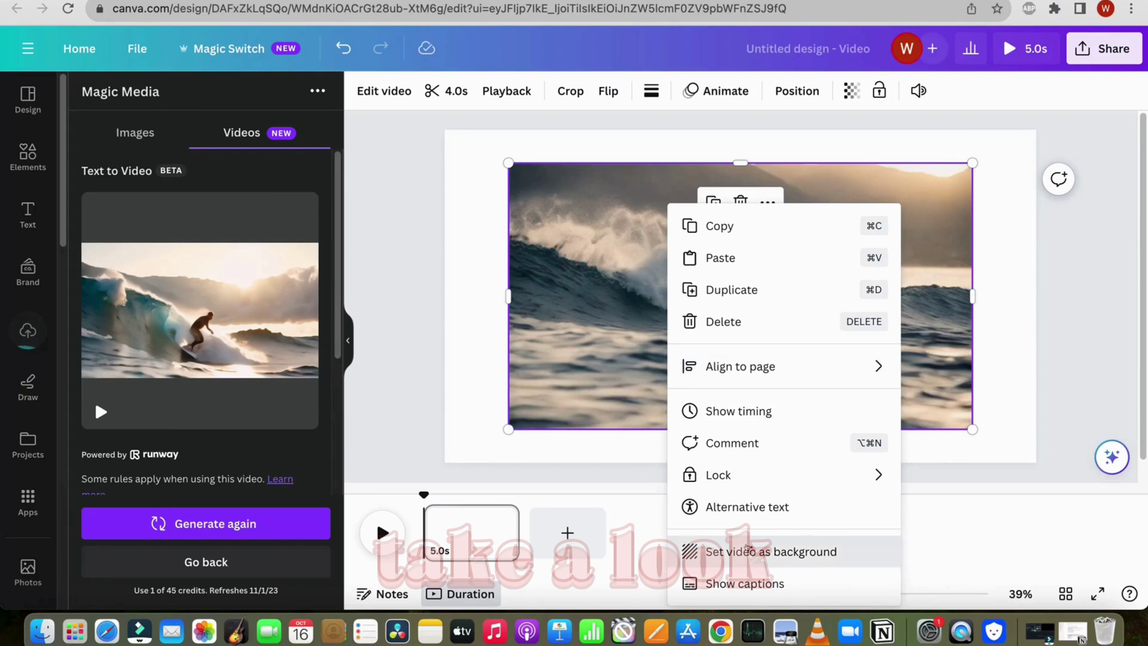
{"action": "left_click", "coordinate": [777, 551]}
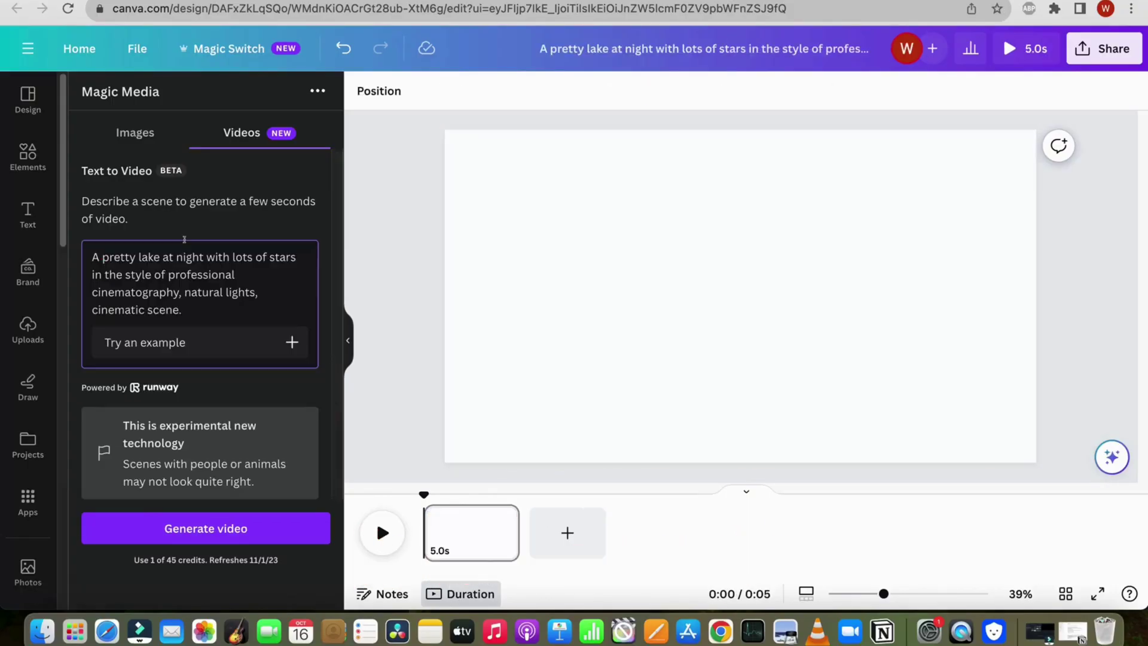
Add the generated clip of the starry lake at night as the page's background video and play it
{"action": "left_click", "coordinate": [103, 258]}
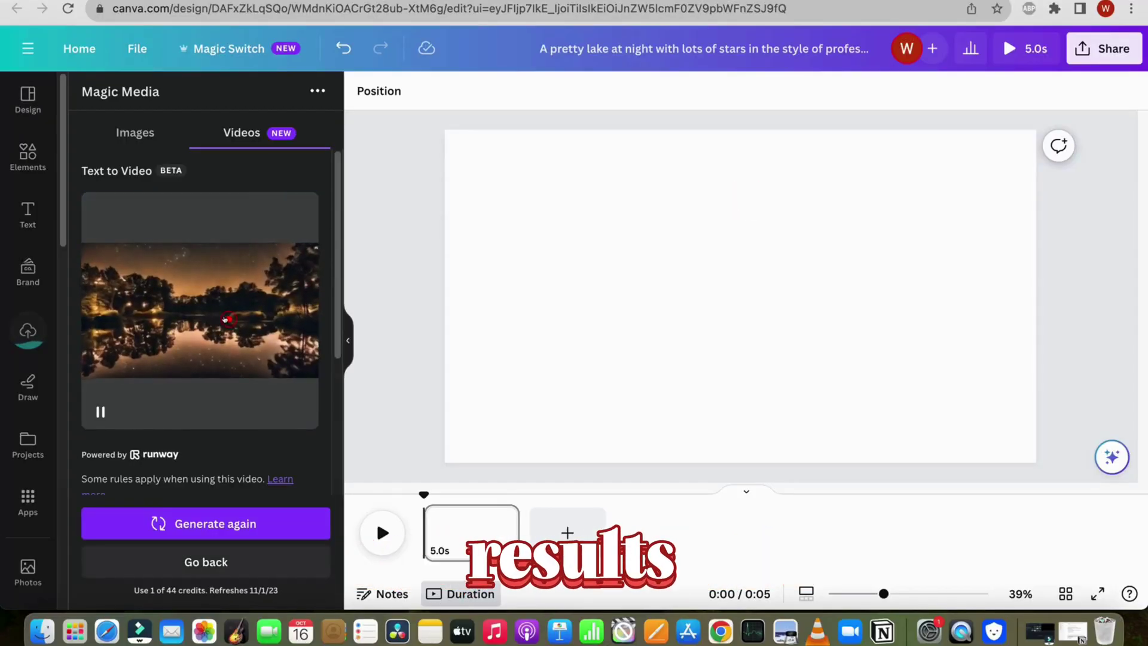
{"action": "left_click", "coordinate": [225, 319]}
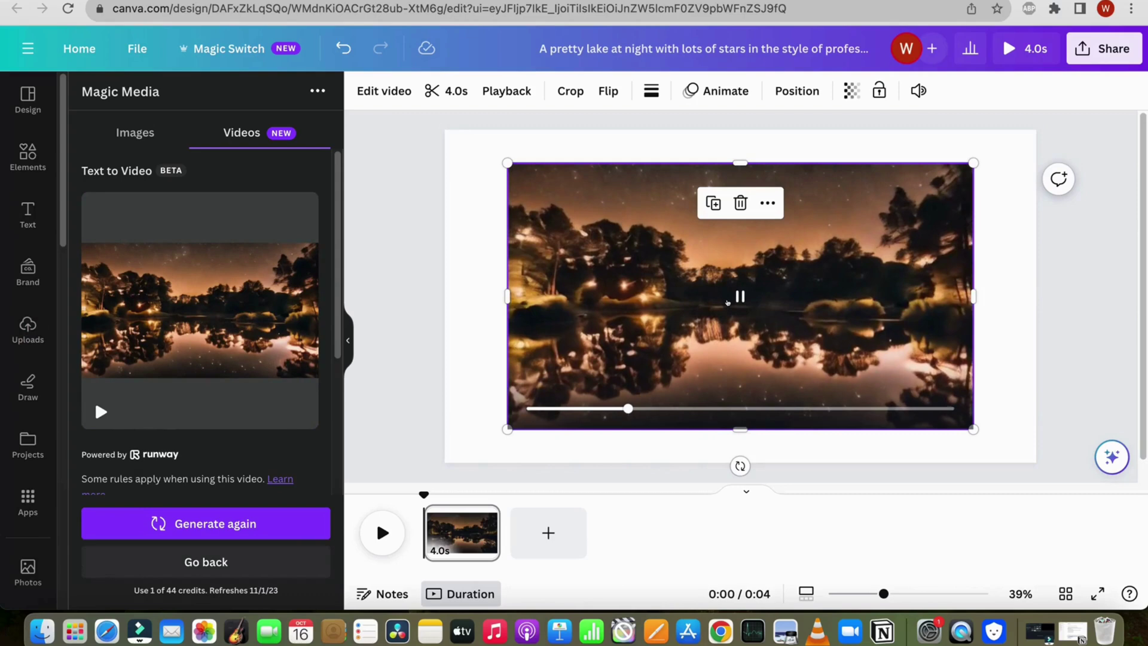
{"action": "right_click", "coordinate": [707, 309]}
{"action": "left_click", "coordinate": [728, 543]}
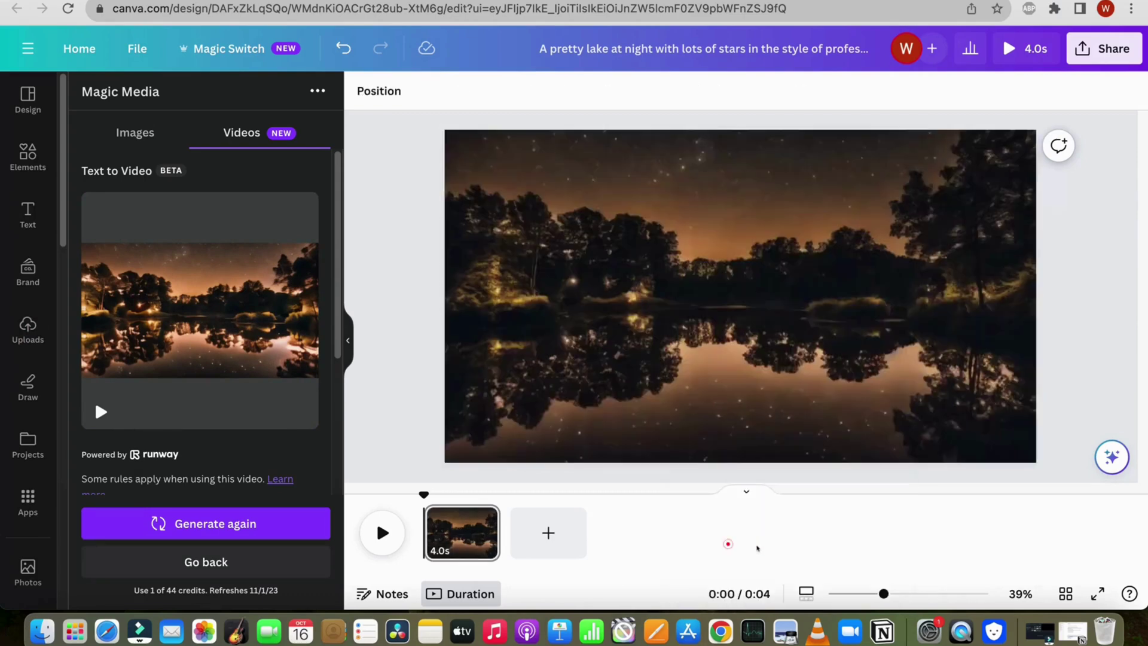
{"action": "left_click", "coordinate": [956, 459]}
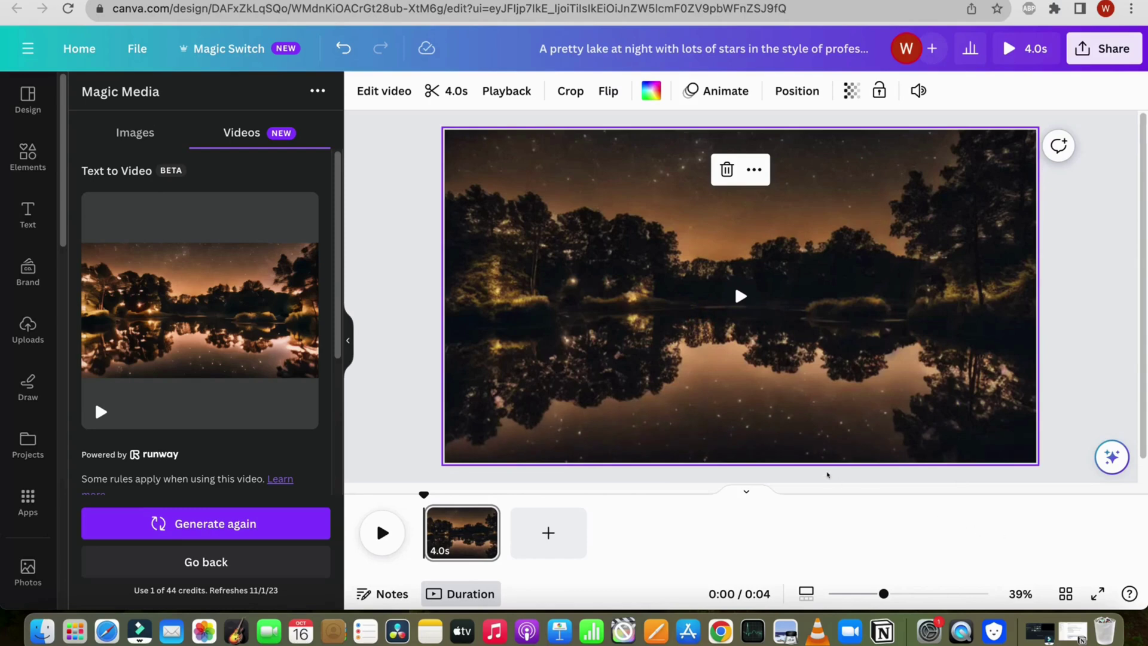
{"action": "left_click", "coordinate": [739, 296]}
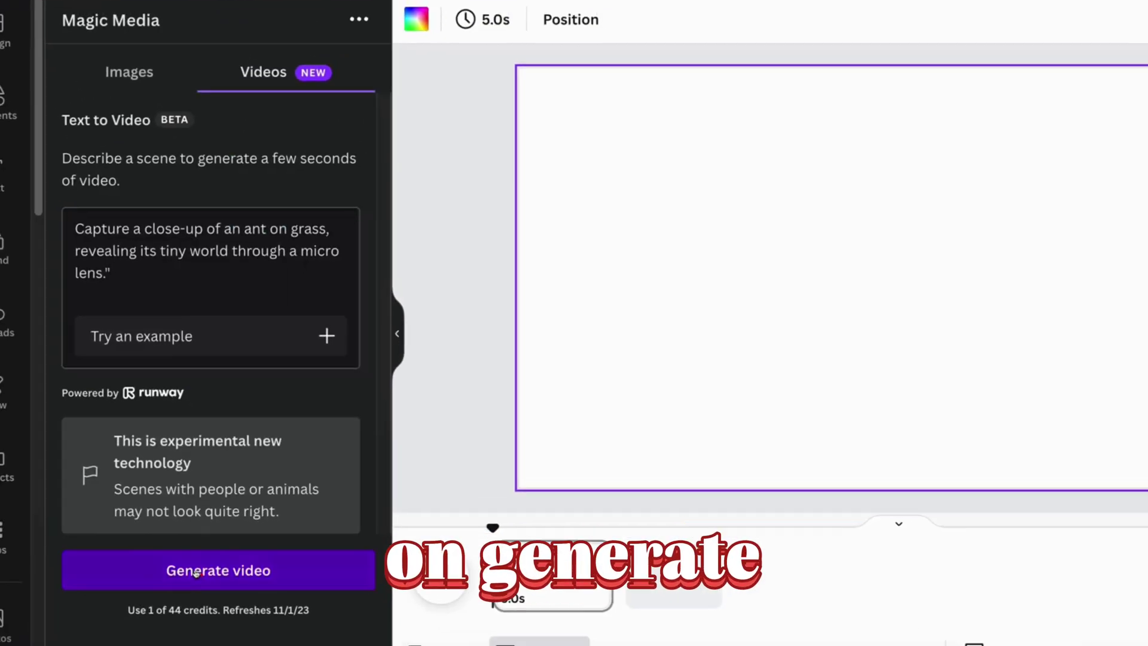
Generate the close-up clip of an ant on grass and set it as the page's background video
{"action": "left_click", "coordinate": [194, 604]}
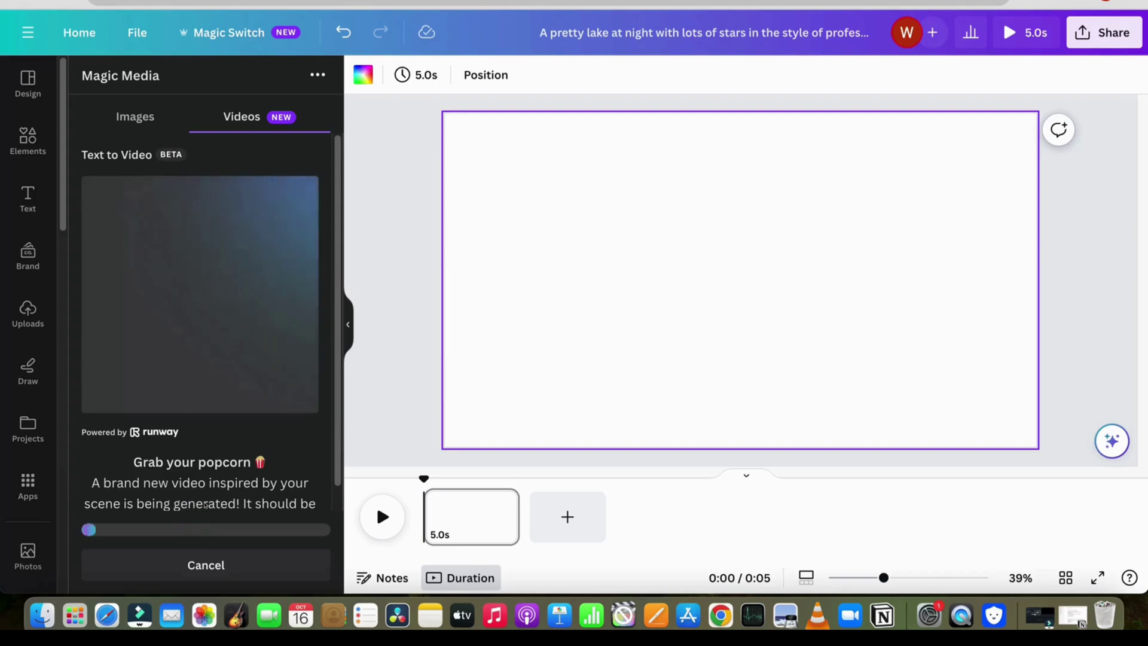
{"action": "left_click", "coordinate": [251, 320]}
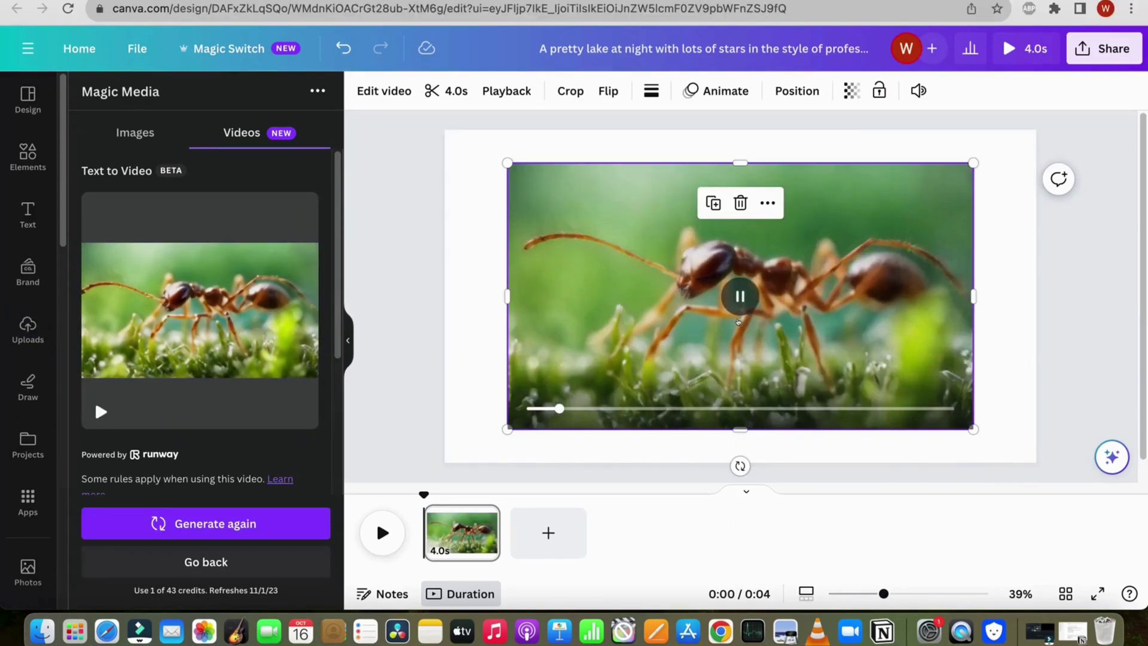
{"action": "left_click", "coordinate": [767, 187]}
{"action": "left_click", "coordinate": [798, 549]}
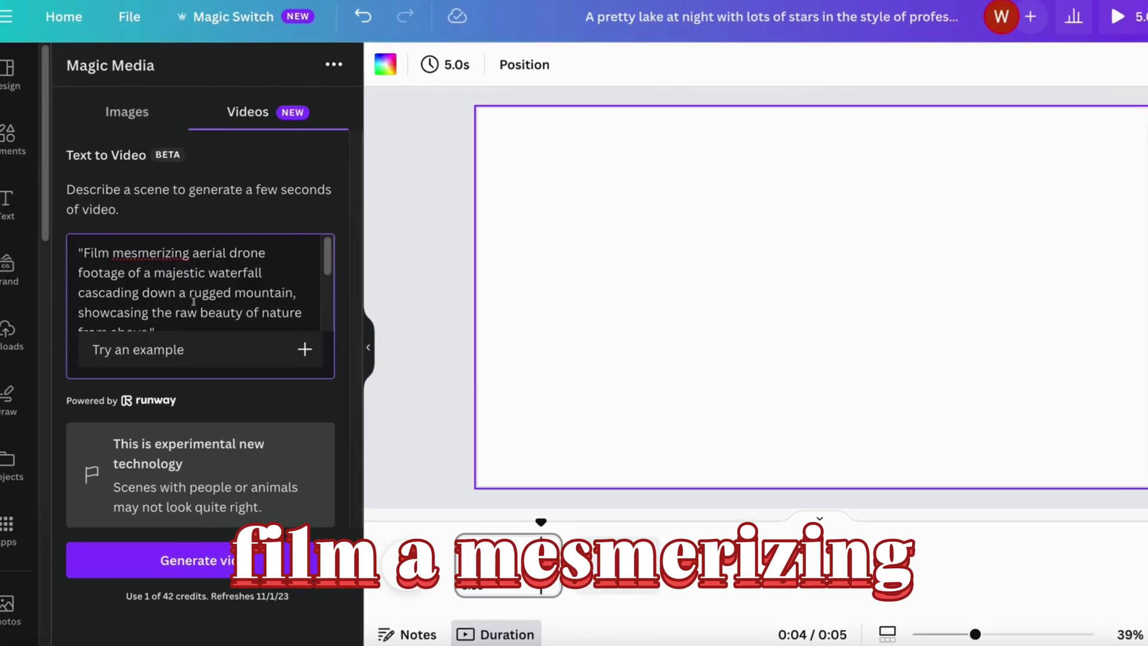
Review the aerial drone waterfall prompt and generate a video from it
{"action": "scroll", "coordinate": [239, 302], "scroll_direction": "down", "scroll_amount": 1}
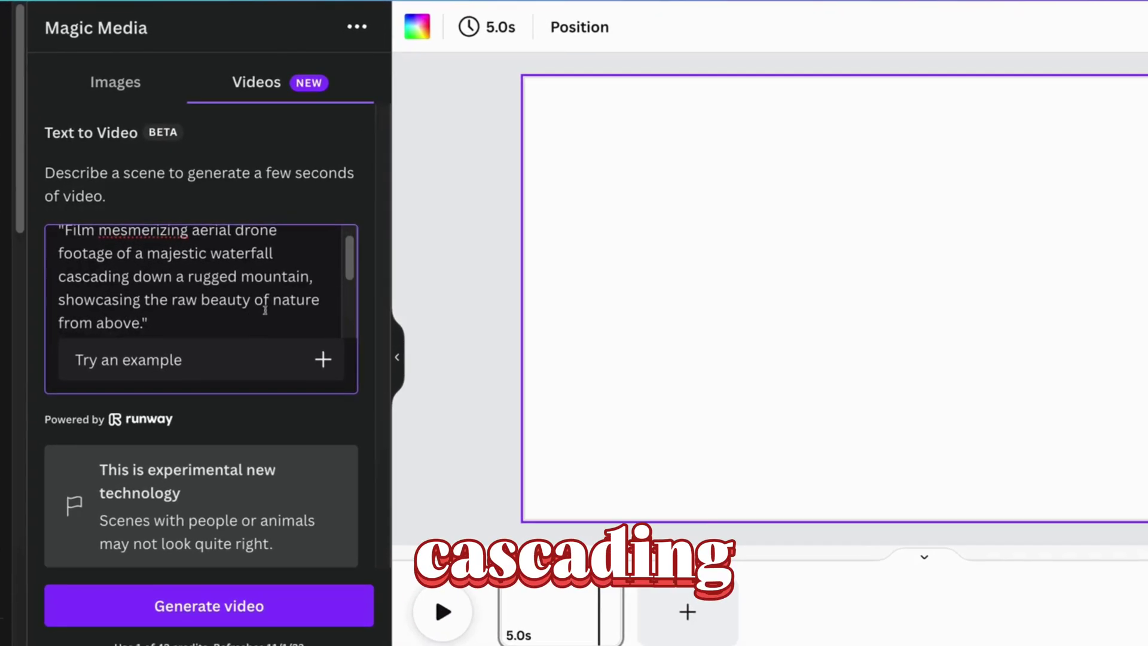
{"action": "scroll", "coordinate": [206, 323], "scroll_direction": "down", "scroll_amount": 1}
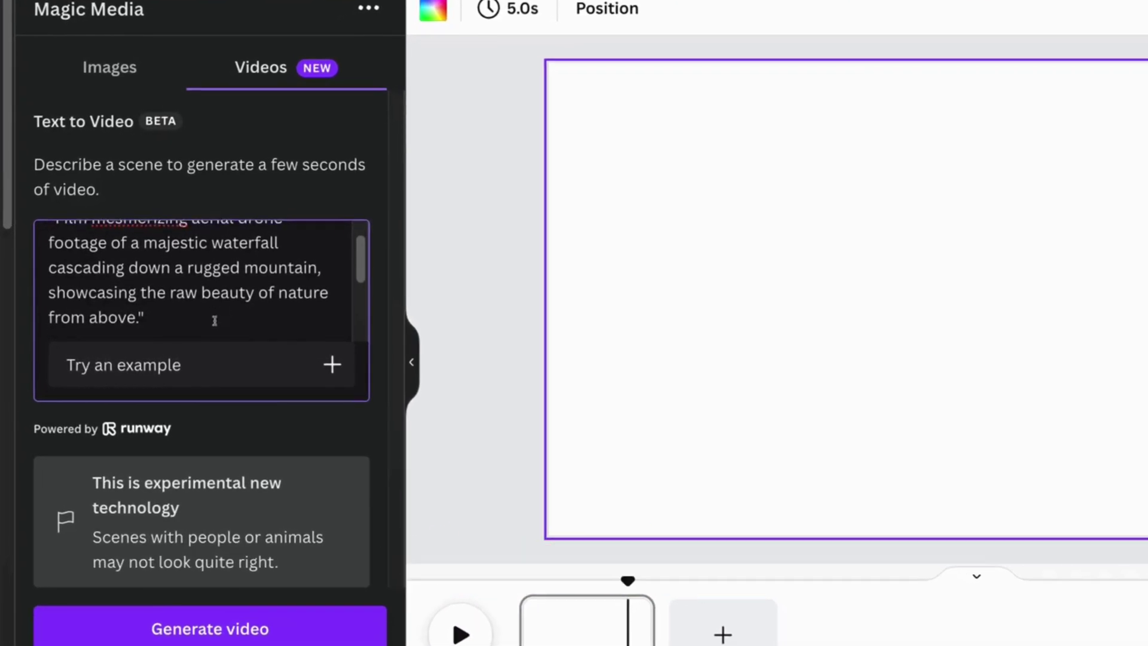
{"action": "scroll", "coordinate": [263, 317], "scroll_direction": "up", "scroll_amount": 1}
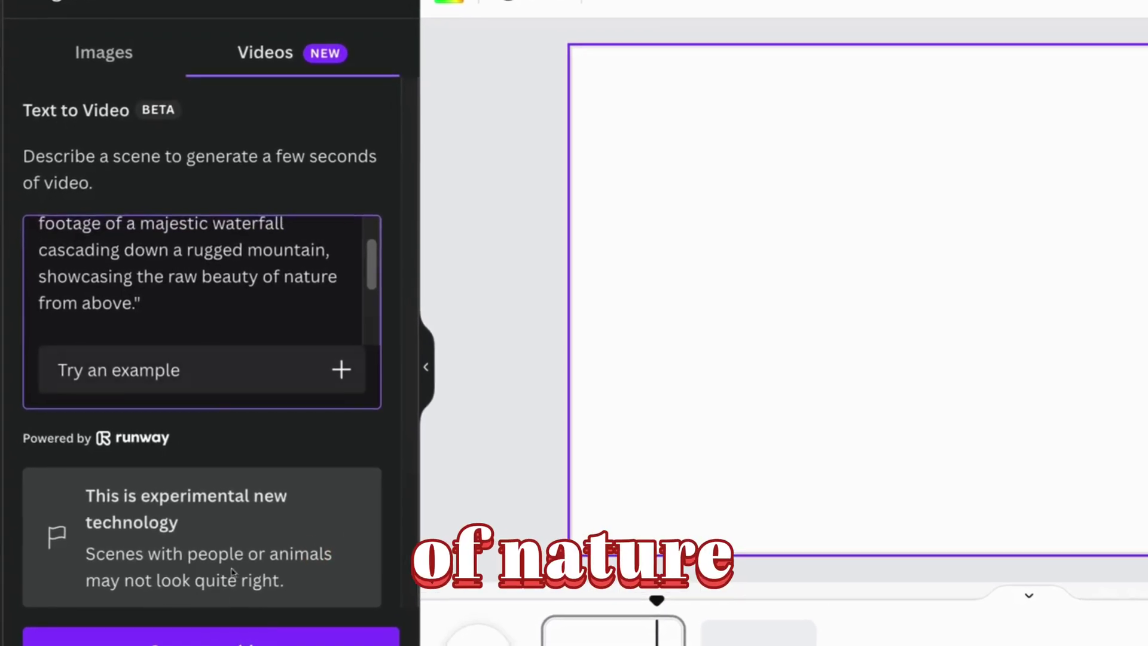
{"action": "left_click", "coordinate": [239, 638]}
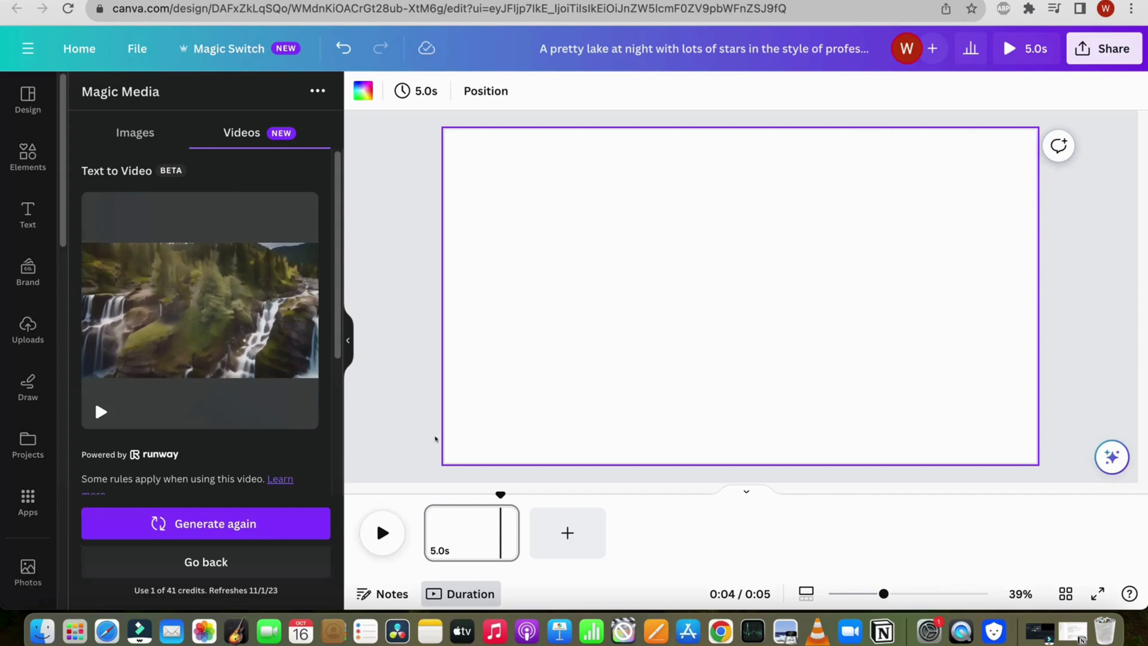
Add the generated waterfall clip as the page's background video and play it
{"action": "left_click", "coordinate": [157, 338]}
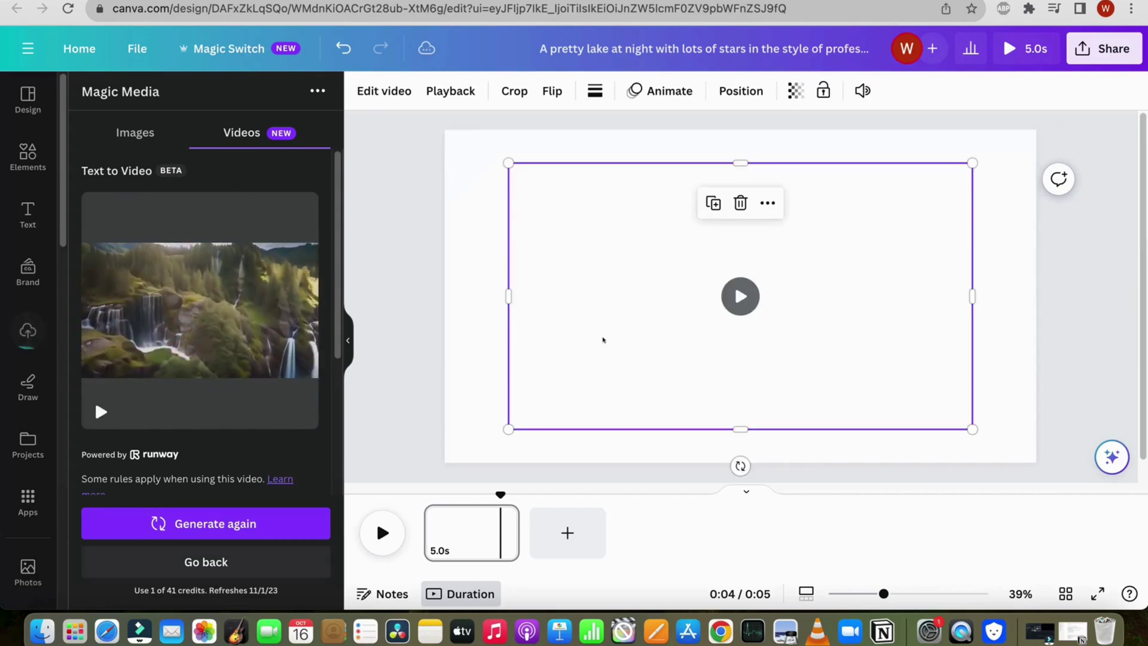
{"action": "right_click", "coordinate": [602, 338]}
{"action": "left_click", "coordinate": [666, 551]}
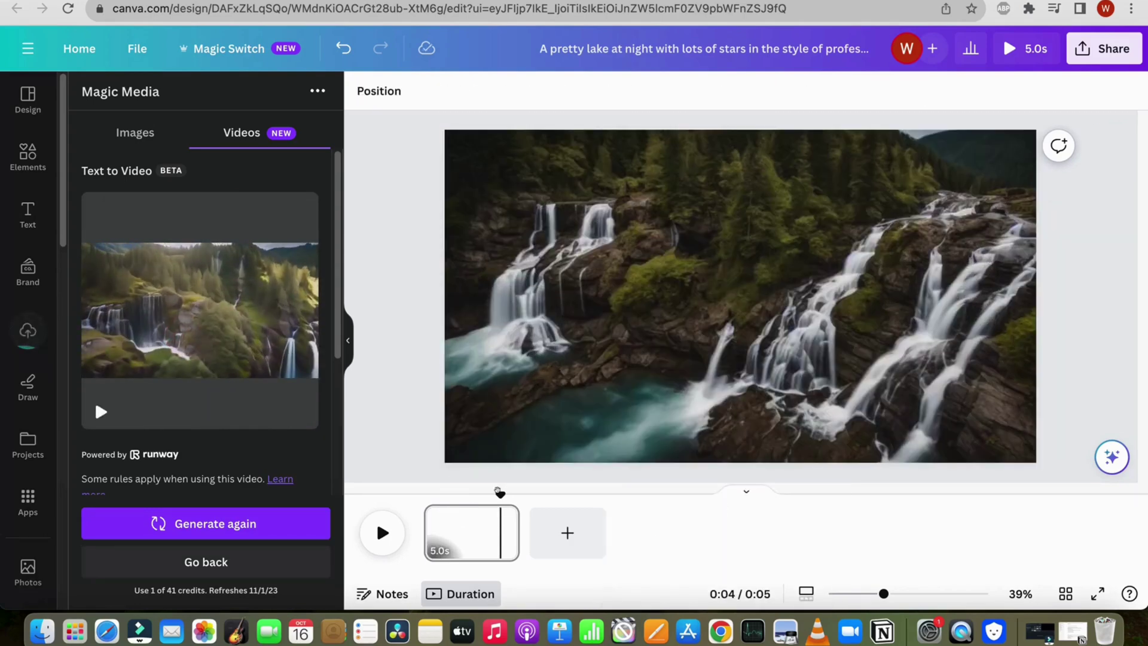
{"action": "left_click", "coordinate": [370, 531]}
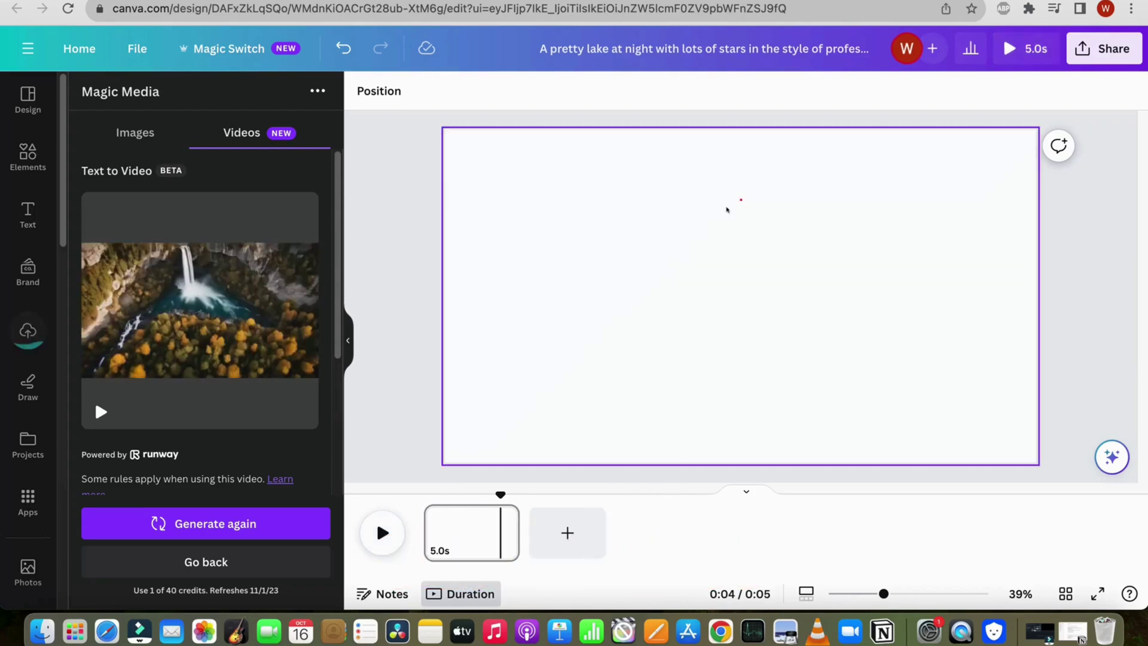
Delete the current clip from the page and add the newly generated waterfall clip
{"action": "left_click", "coordinate": [740, 197]}
{"action": "left_click", "coordinate": [268, 275]}
{"action": "left_click", "coordinate": [268, 275]}
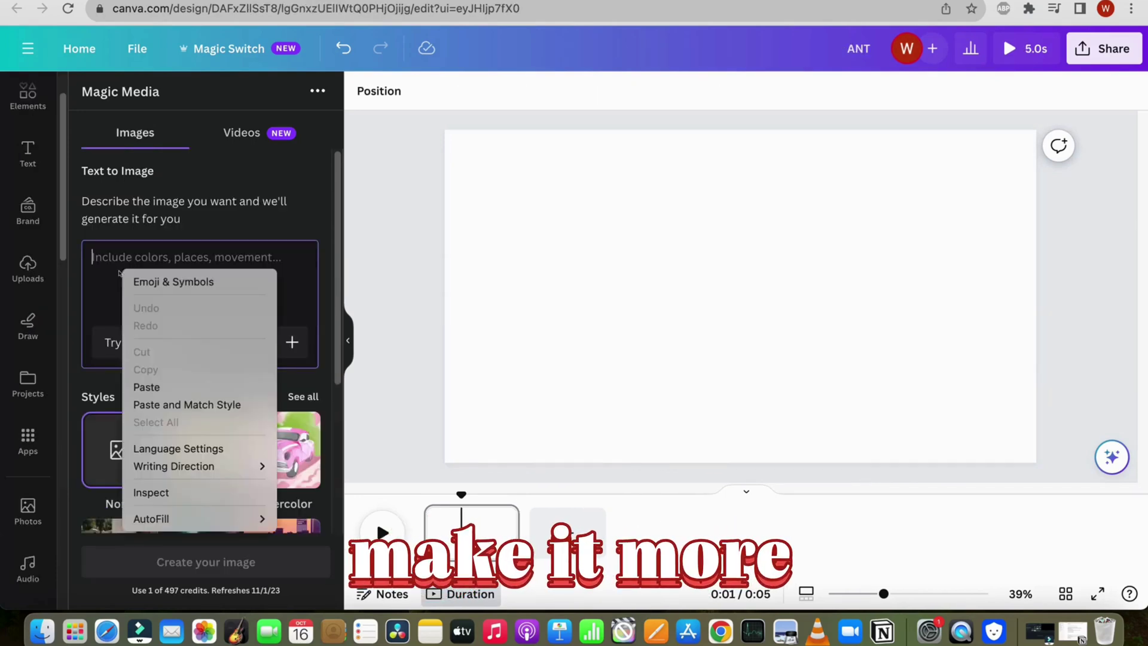
Generate a landscape image of a magical sky with vibrant purples, glowing clouds and sparkling stars, and place the first result as the page background
{"action": "left_click", "coordinate": [164, 387]}
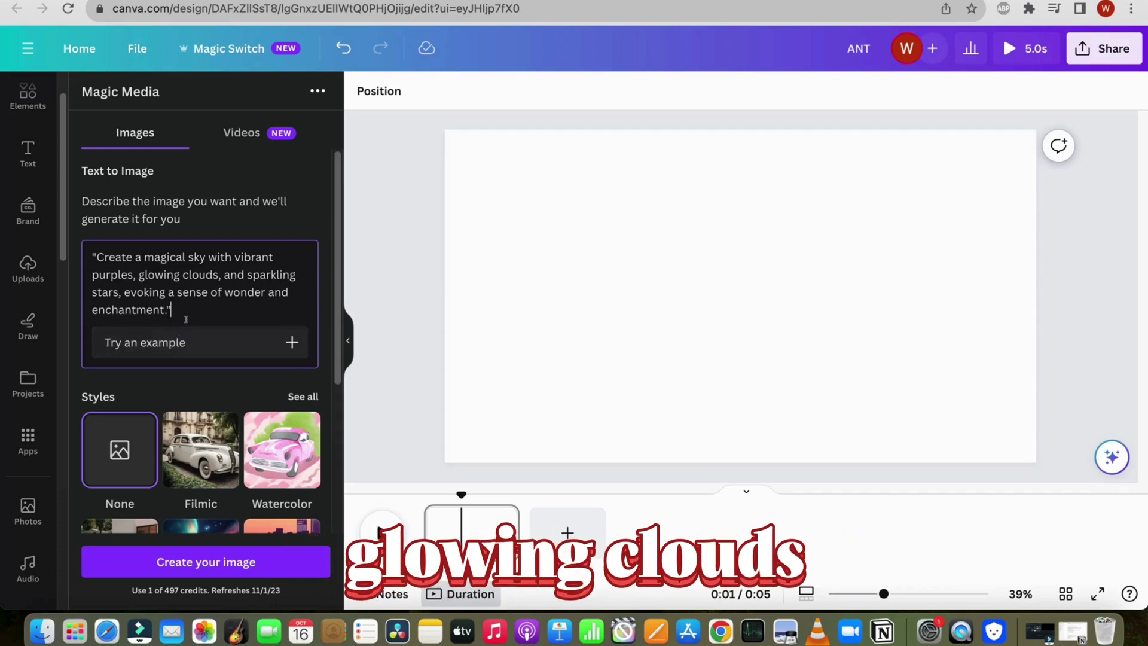
{"action": "scroll", "coordinate": [189, 359], "scroll_direction": "down", "scroll_amount": 1}
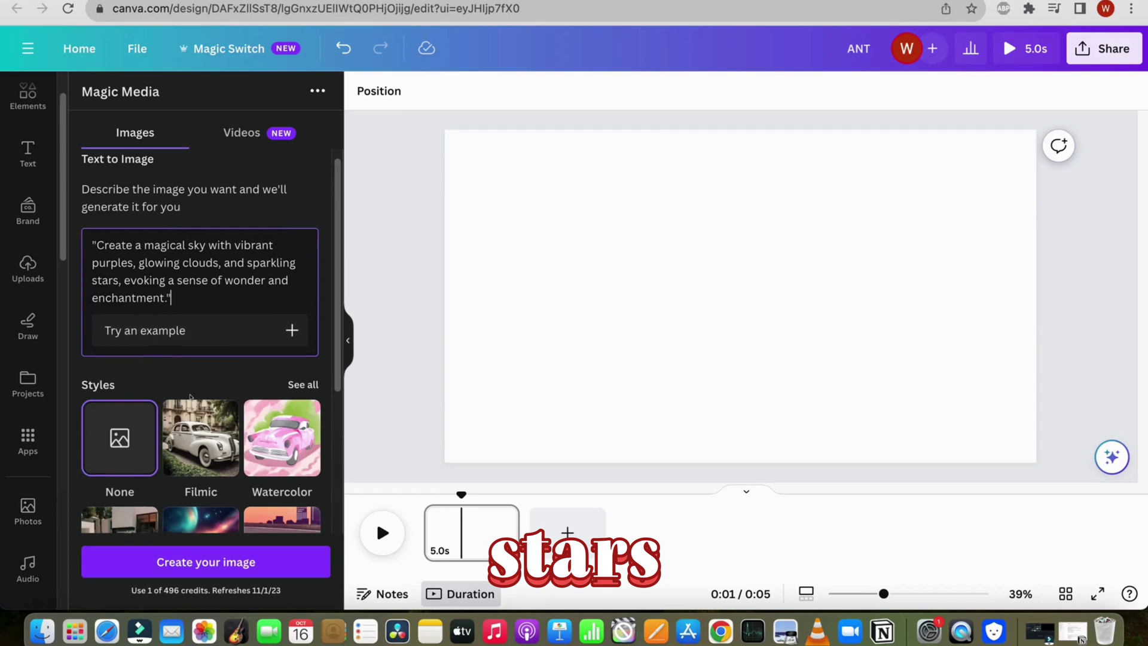
{"action": "scroll", "coordinate": [190, 407], "scroll_direction": "down", "scroll_amount": 5}
{"action": "left_click", "coordinate": [193, 466]}
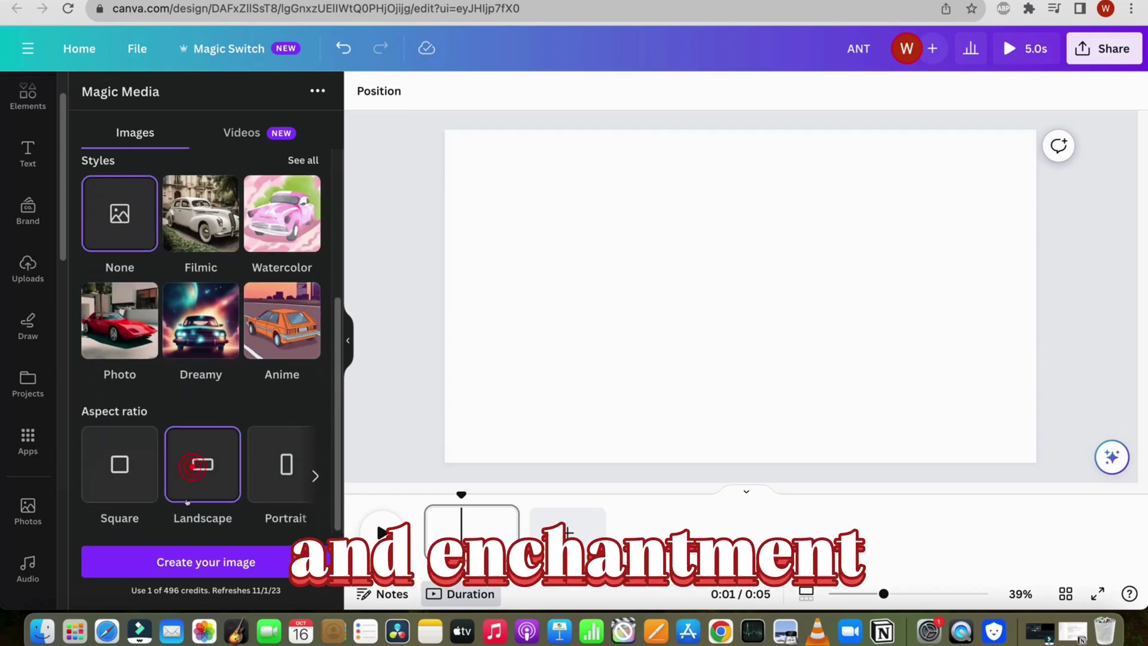
{"action": "left_click", "coordinate": [207, 559]}
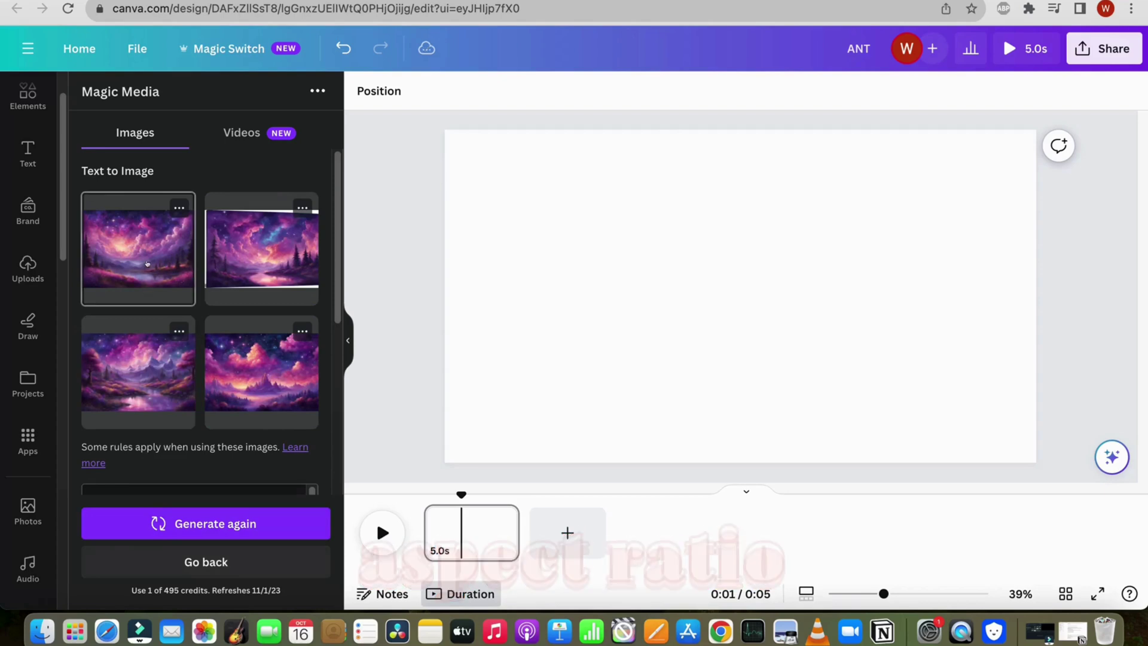
{"action": "left_click_drag", "start_coordinate": [147, 263], "coordinate": [553, 271]}
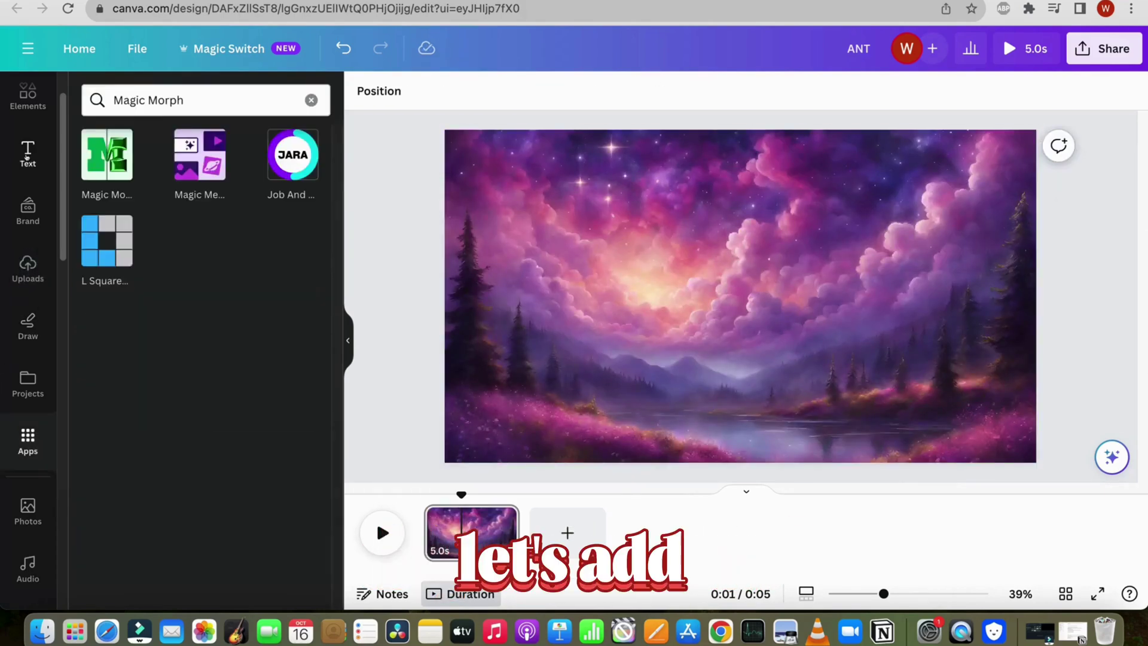
Add a heading over the sky background and replace its placeholder text with "MAGICAL SKY"
{"action": "left_click", "coordinate": [26, 153]}
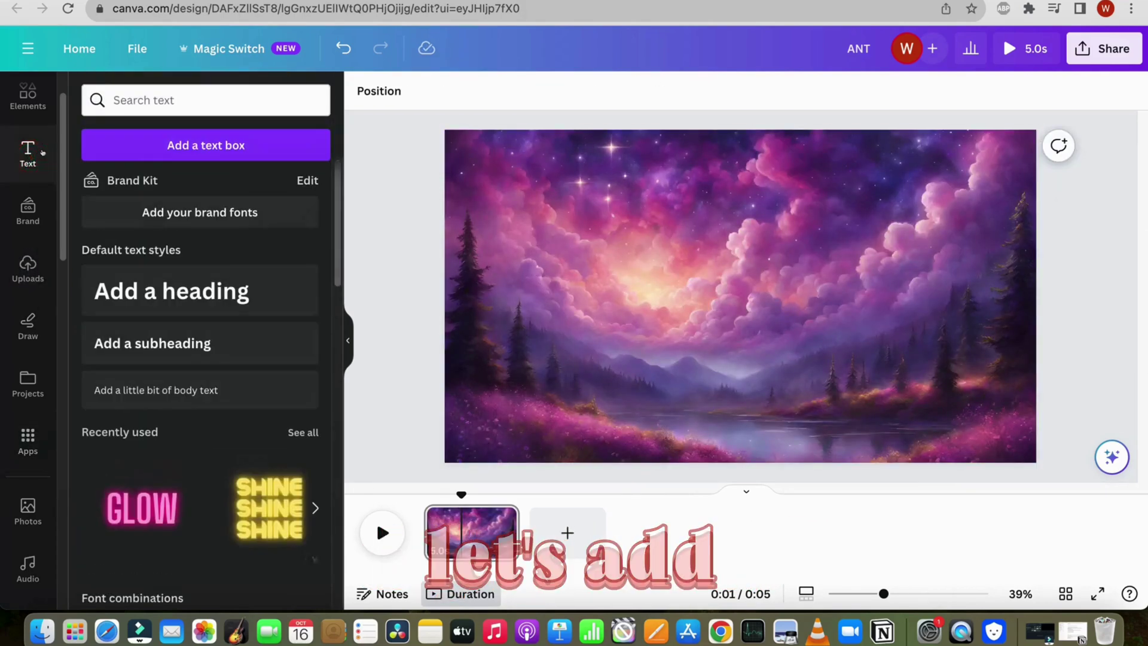
{"action": "left_click", "coordinate": [141, 292]}
{"action": "left_click", "coordinate": [854, 297]}
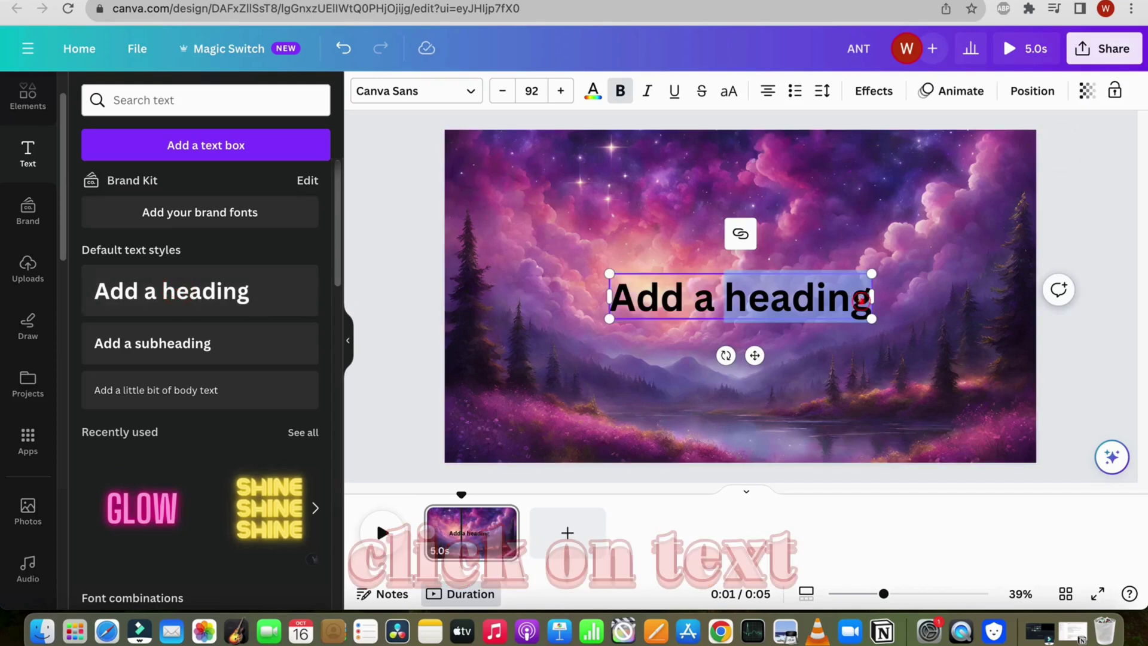
{"action": "key", "text": "BackSpace"}
{"action": "key", "text": "BackSpace"}
{"action": "key", "text": "BackSpace"}
{"action": "key", "text": "BackSpace"}
{"action": "key", "text": "BackSpace"}
{"action": "key", "text": "BackSpace"}
{"action": "key", "text": "BackSpace"}
{"action": "key", "text": "BackSpace"}
{"action": "key", "text": "BackSpace"}
{"action": "key", "text": "BackSpace"}
{"action": "key", "text": "BackSpace"}
{"action": "key", "text": "BackSpace"}
{"action": "key", "text": "BackSpace"}
{"action": "type", "text": "MAG"}
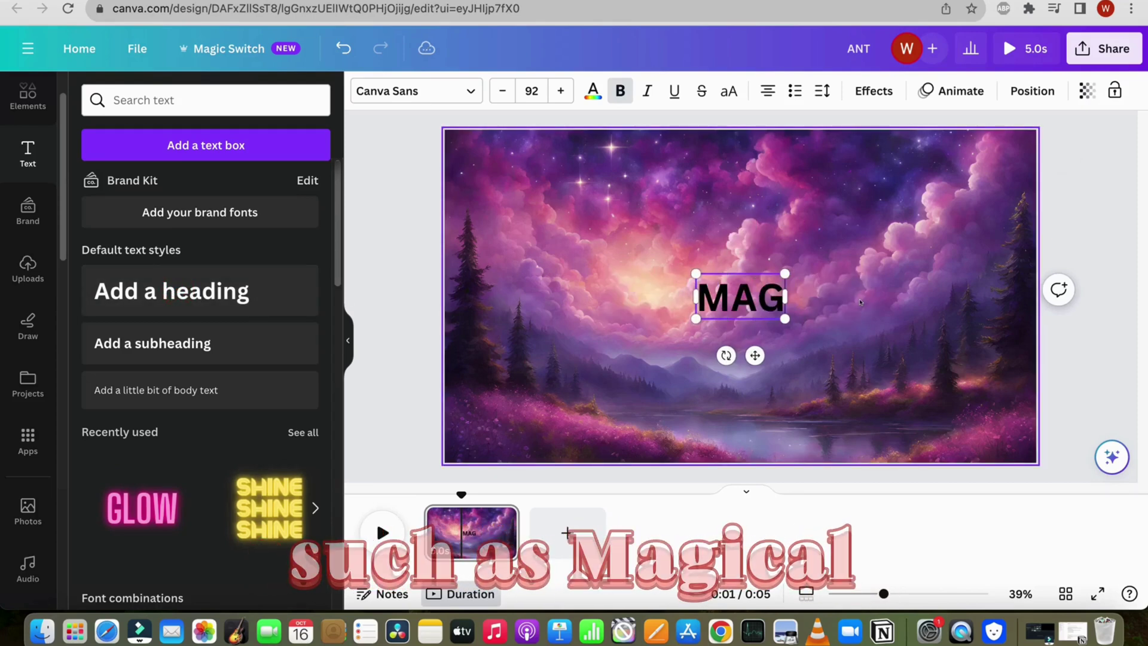
{"action": "type", "text": "ICAL SKY"}
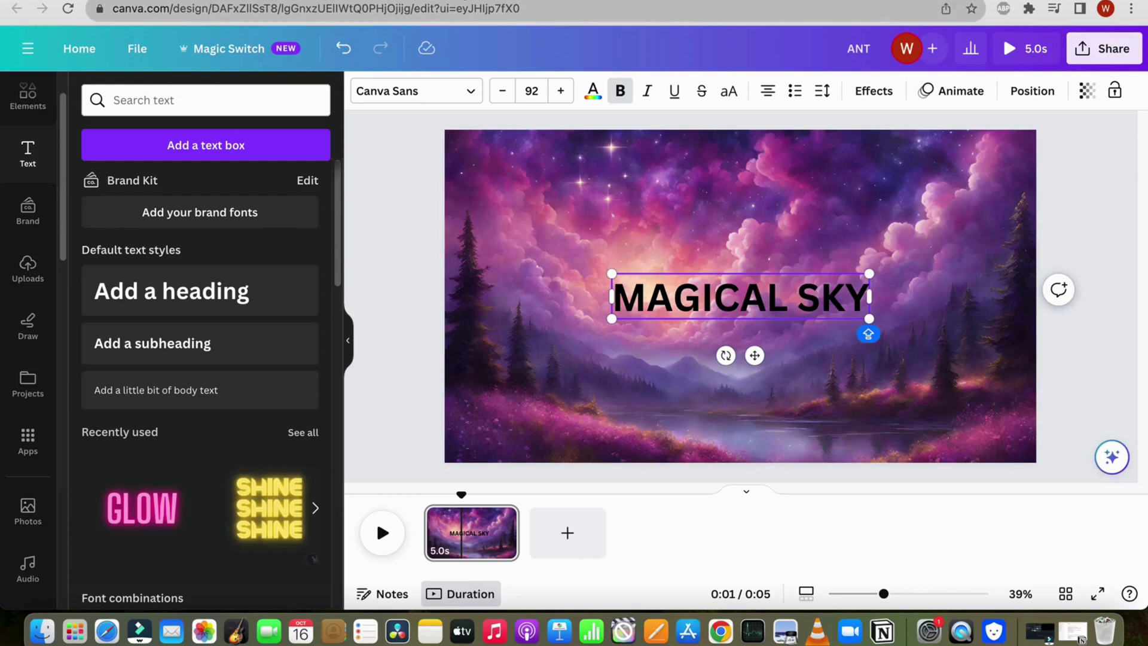
Change the MAGICAL SKY heading's font to Poetsen and move it up and left, above the bright glow in the sky
{"action": "left_click", "coordinate": [386, 89]}
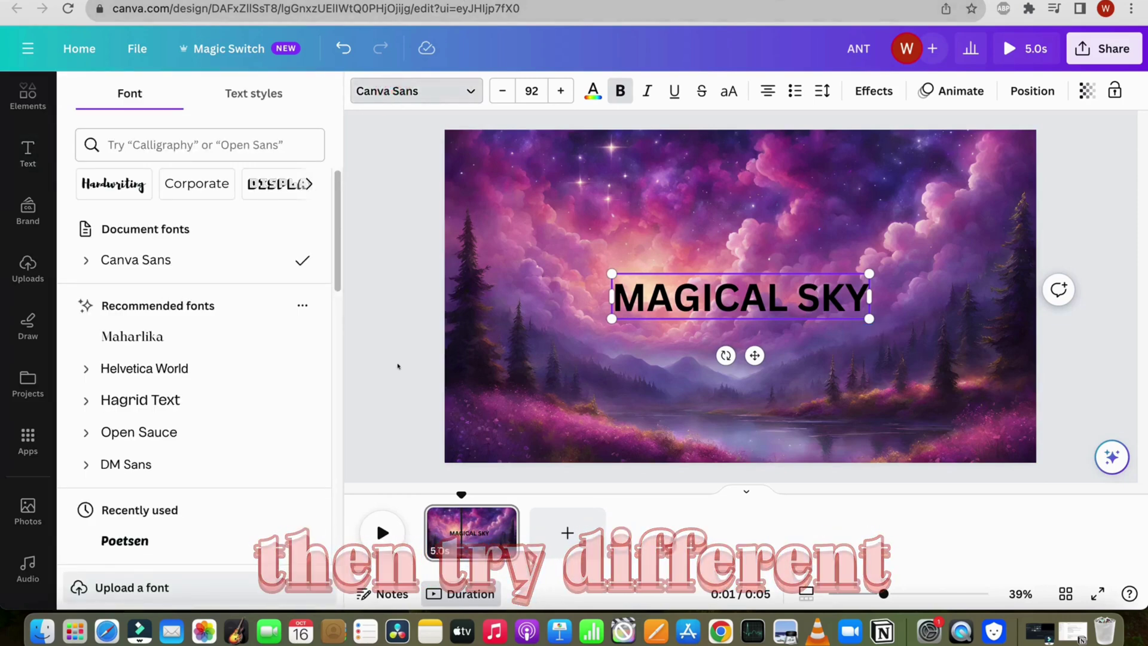
{"action": "scroll", "coordinate": [154, 502], "scroll_direction": "down", "scroll_amount": 1}
{"action": "left_click", "coordinate": [162, 509]}
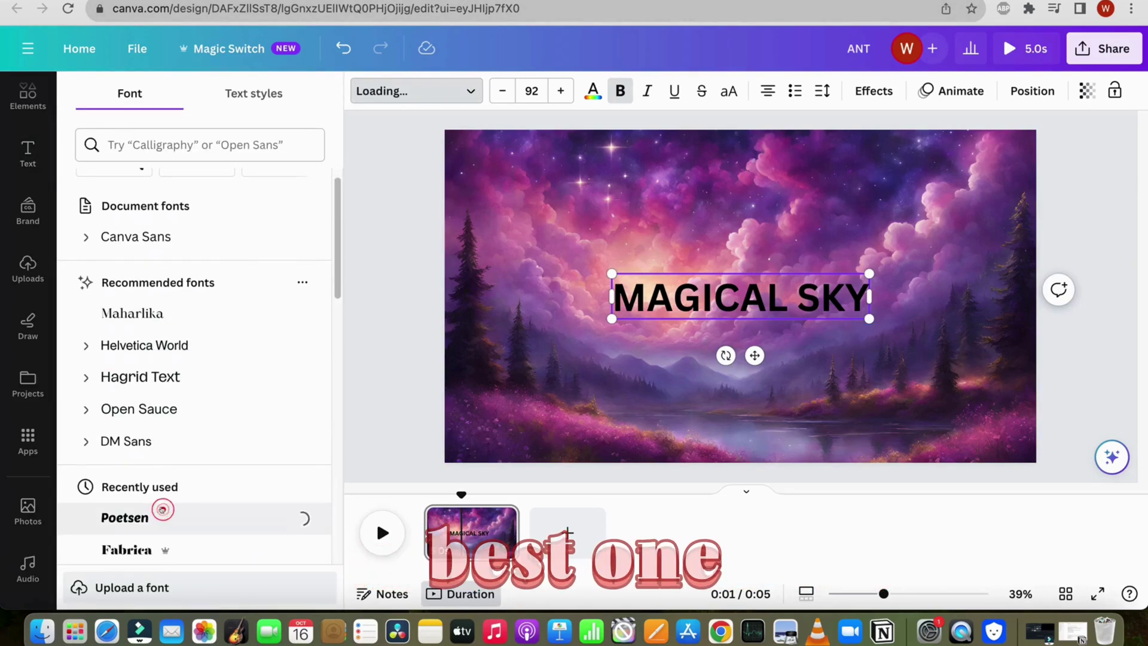
{"action": "scroll", "coordinate": [180, 419], "scroll_direction": "down", "scroll_amount": 2}
{"action": "left_click", "coordinate": [353, 338]}
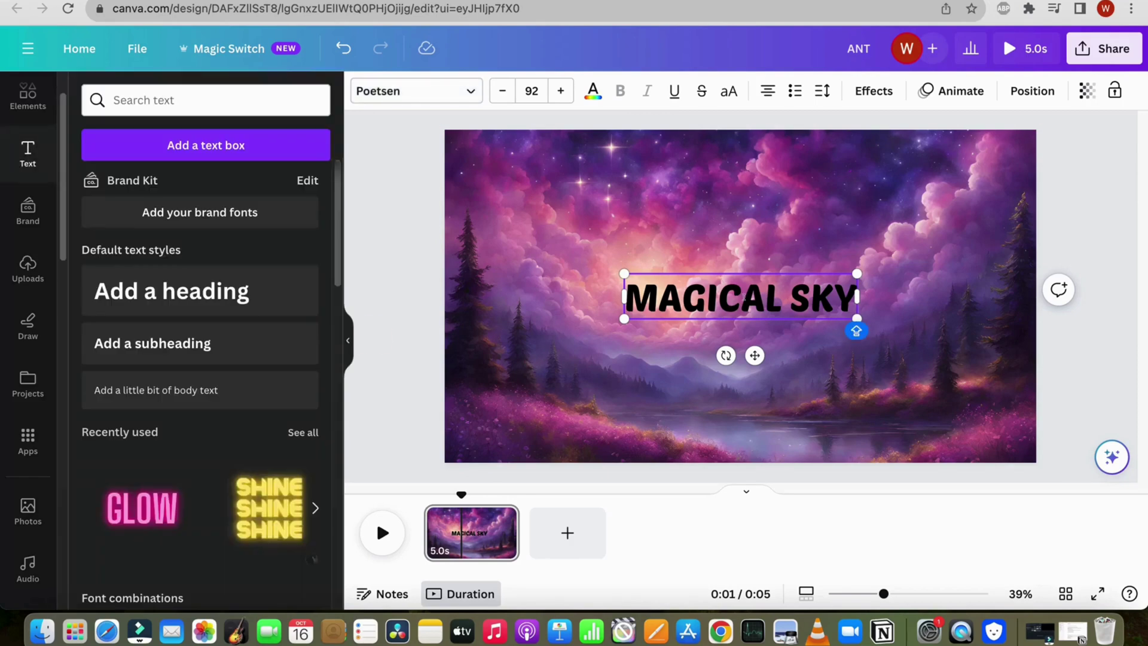
{"action": "left_click_drag", "start_coordinate": [754, 355], "coordinate": [673, 302]}
Try the Neon and Outline text effects on the heading and settle on the Glitch style
{"action": "left_click", "coordinate": [867, 85]}
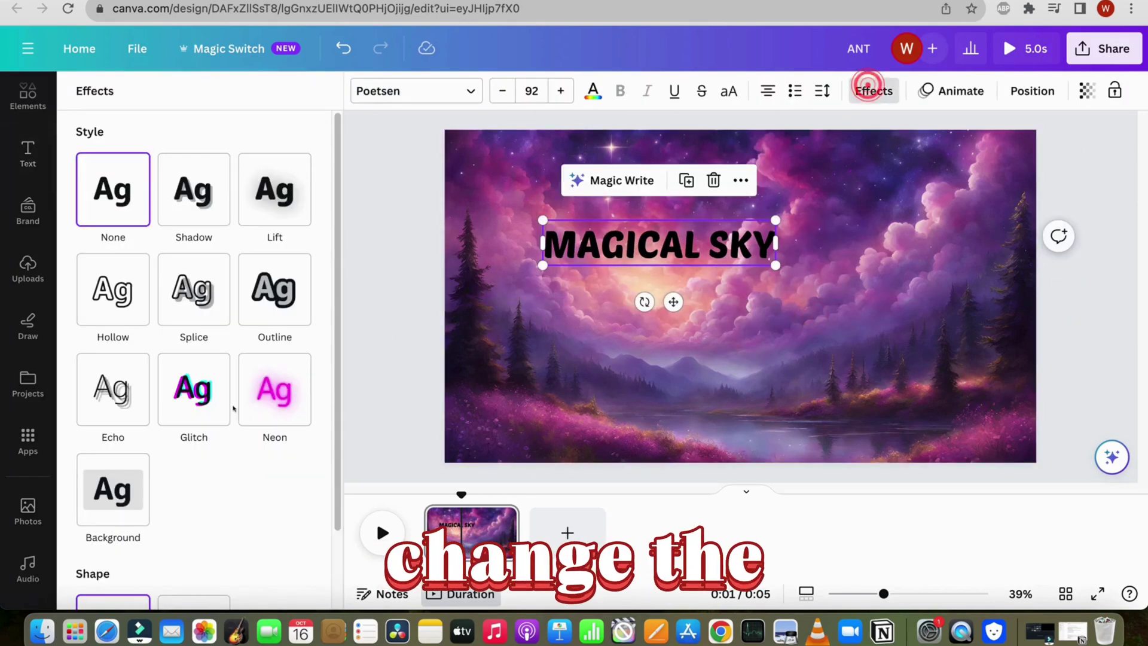
{"action": "left_click", "coordinate": [190, 410]}
{"action": "left_click", "coordinate": [283, 407]}
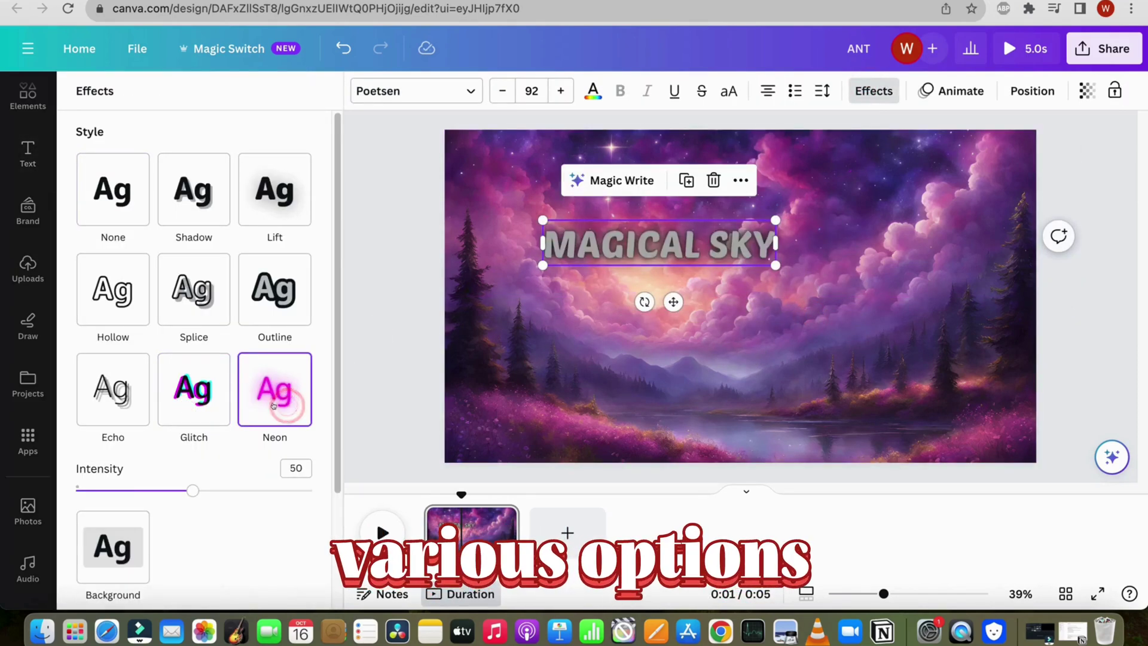
{"action": "left_click", "coordinate": [193, 392]}
{"action": "left_click", "coordinate": [263, 314]}
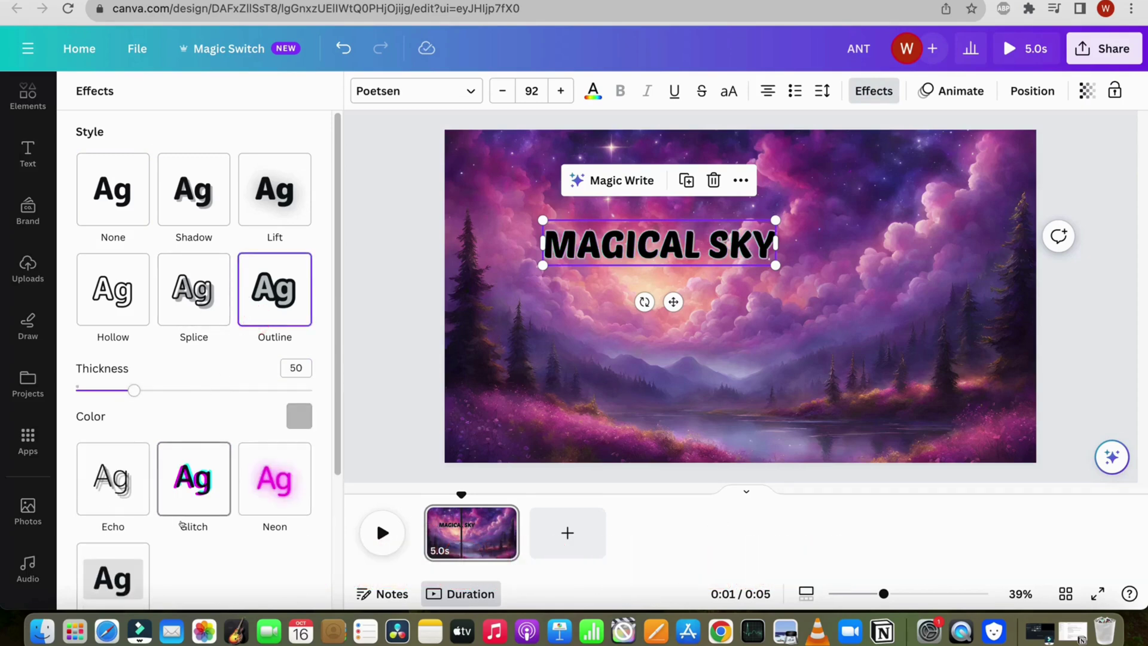
{"action": "left_click", "coordinate": [189, 510]}
{"action": "left_click", "coordinate": [383, 357]}
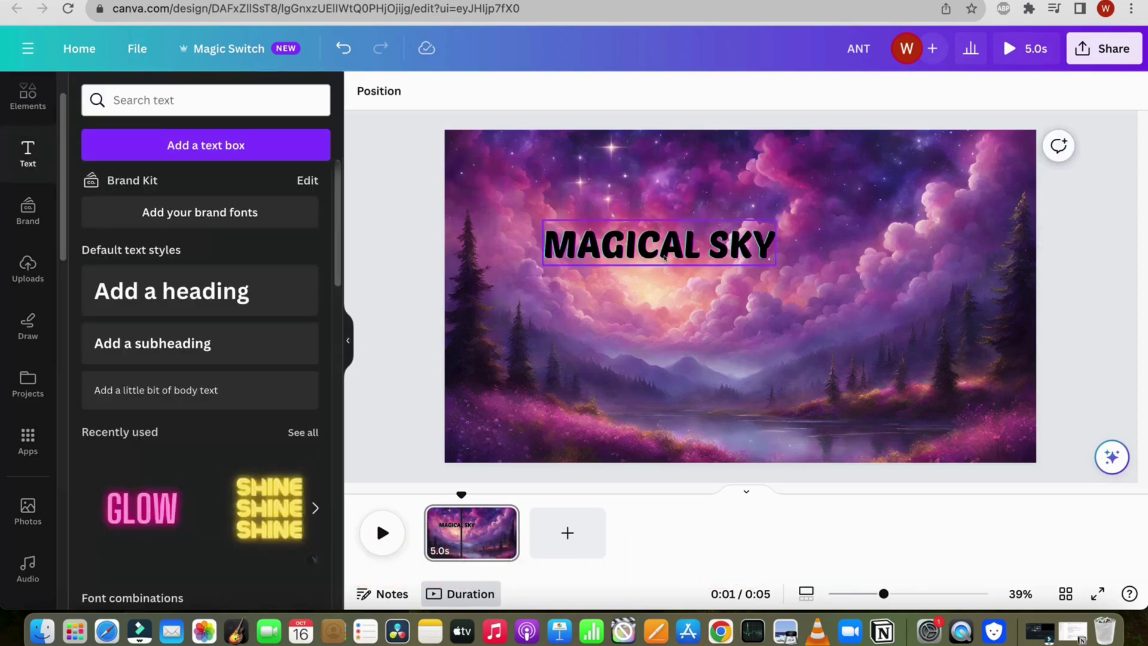
Select the MAGICAL SKY heading, search the apps for "Magic Morph" and open that app
{"action": "left_click", "coordinate": [664, 257]}
{"action": "left_click", "coordinate": [28, 442]}
{"action": "left_click", "coordinate": [206, 100]}
{"action": "type", "text": "Magic Morph"}
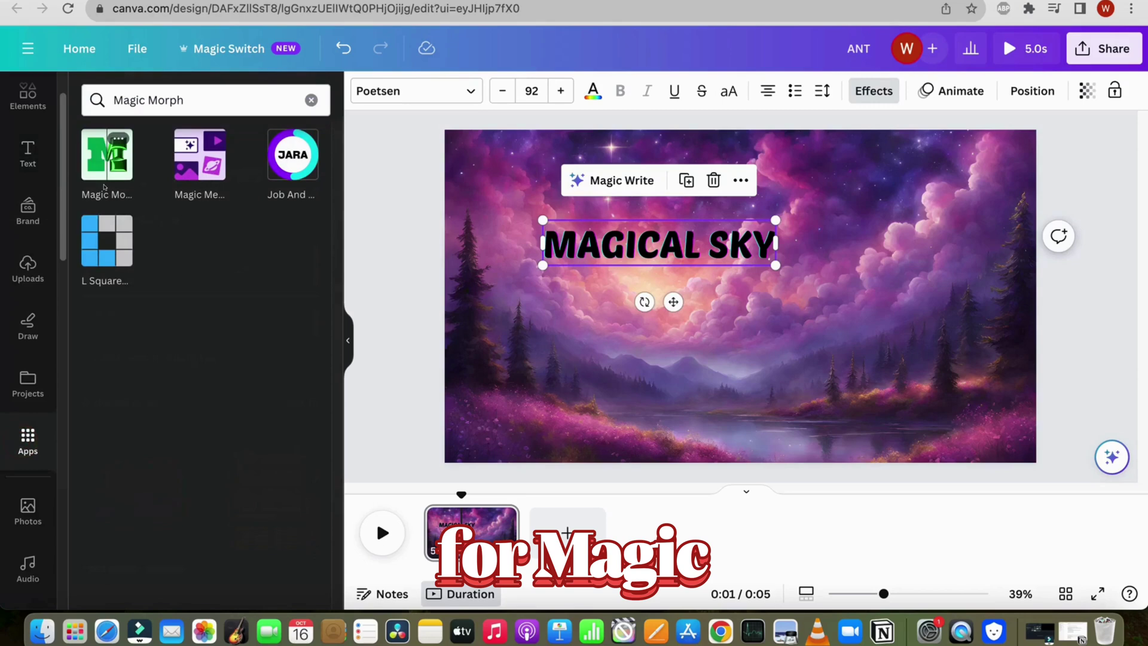
{"action": "left_click", "coordinate": [100, 141]}
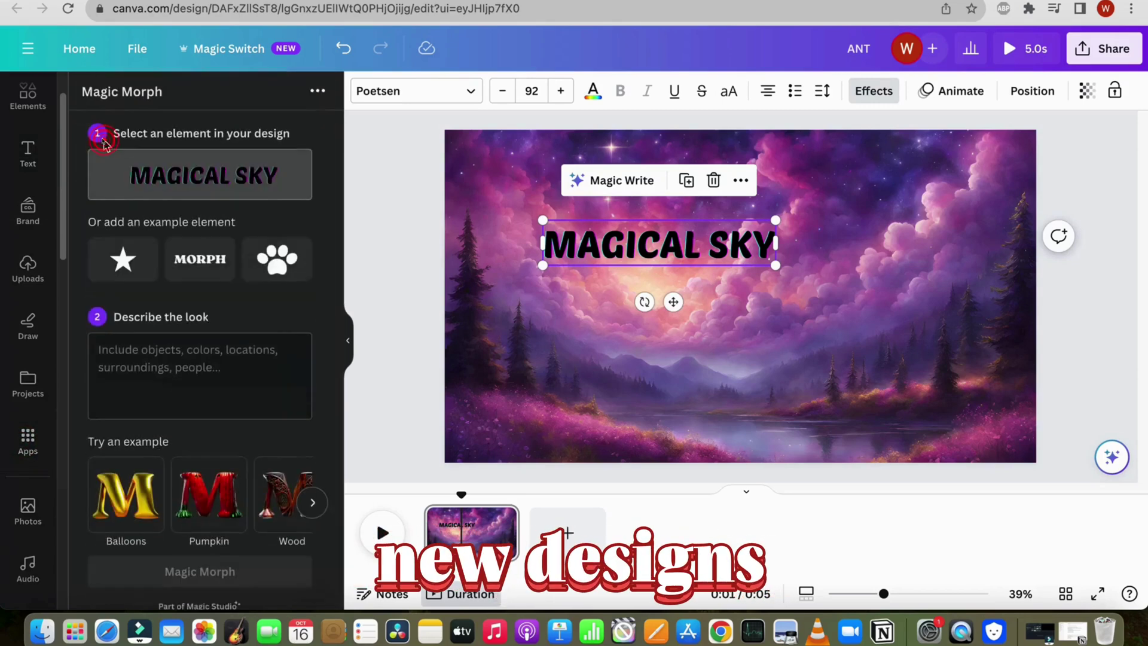
Browse the example looks, choose Balloons with the gold foil party balloon description, and morph the heading
{"action": "scroll", "coordinate": [182, 377], "scroll_direction": "down", "scroll_amount": 1}
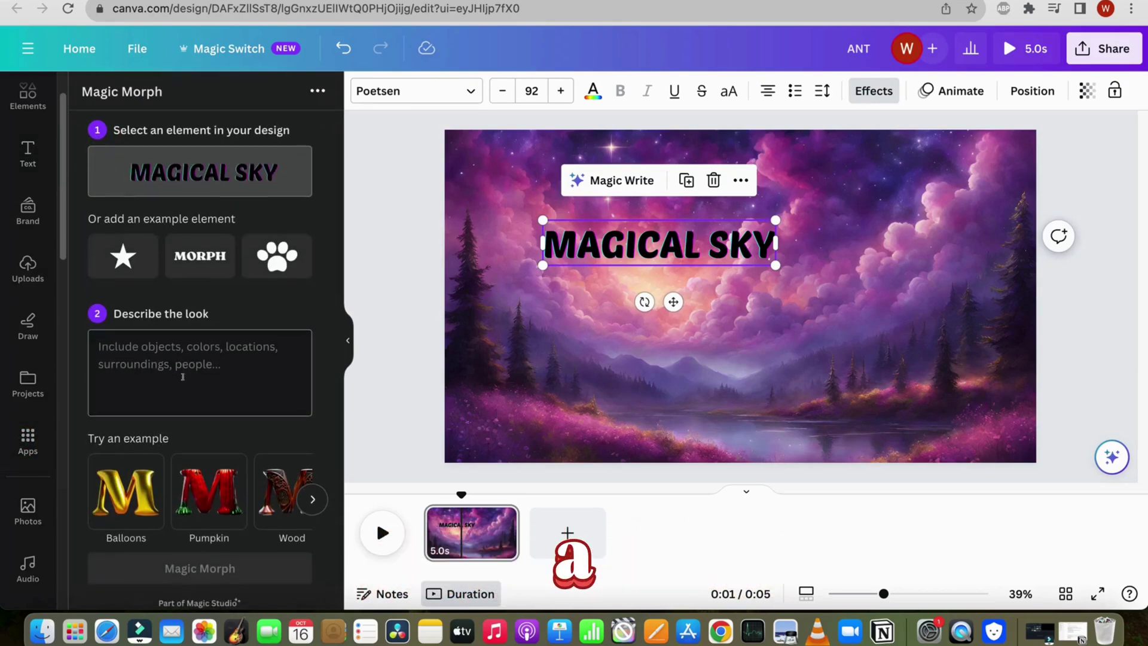
{"action": "left_click", "coordinate": [312, 500]}
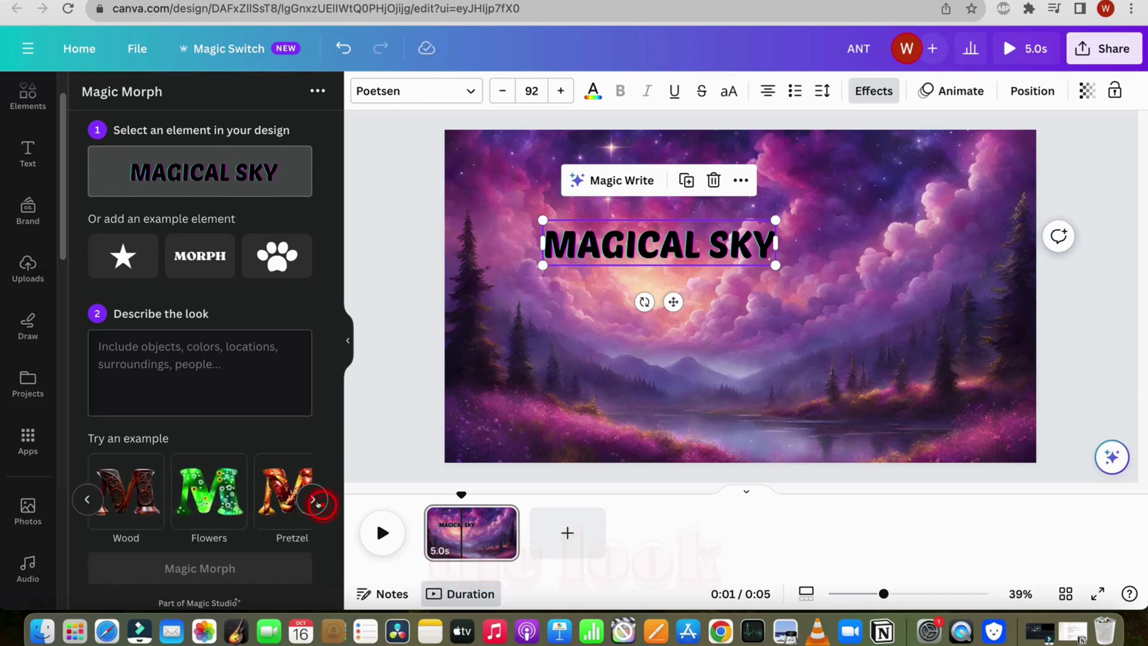
{"action": "left_click", "coordinate": [319, 503]}
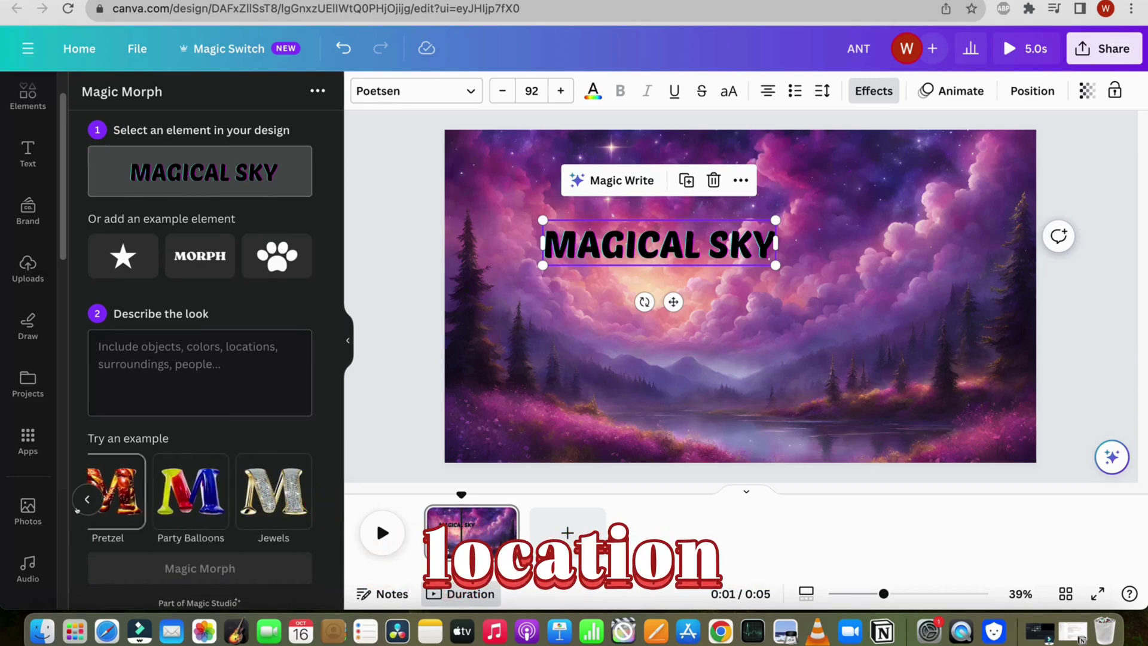
{"action": "left_click", "coordinate": [84, 500]}
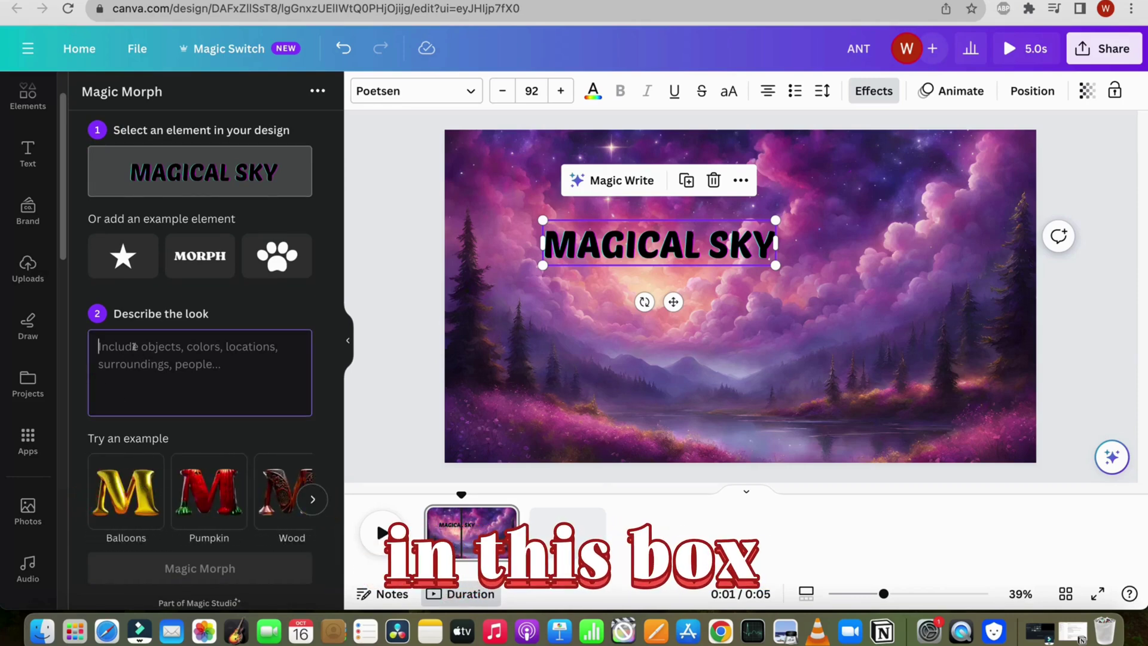
{"action": "left_click", "coordinate": [120, 507]}
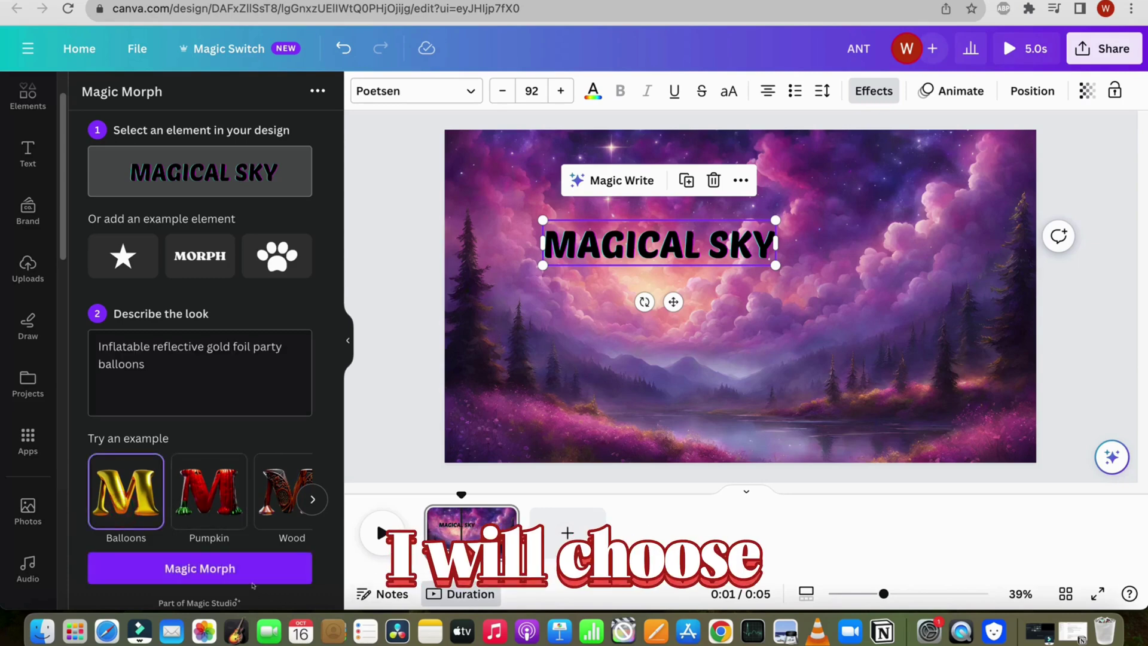
{"action": "left_click", "coordinate": [253, 575]}
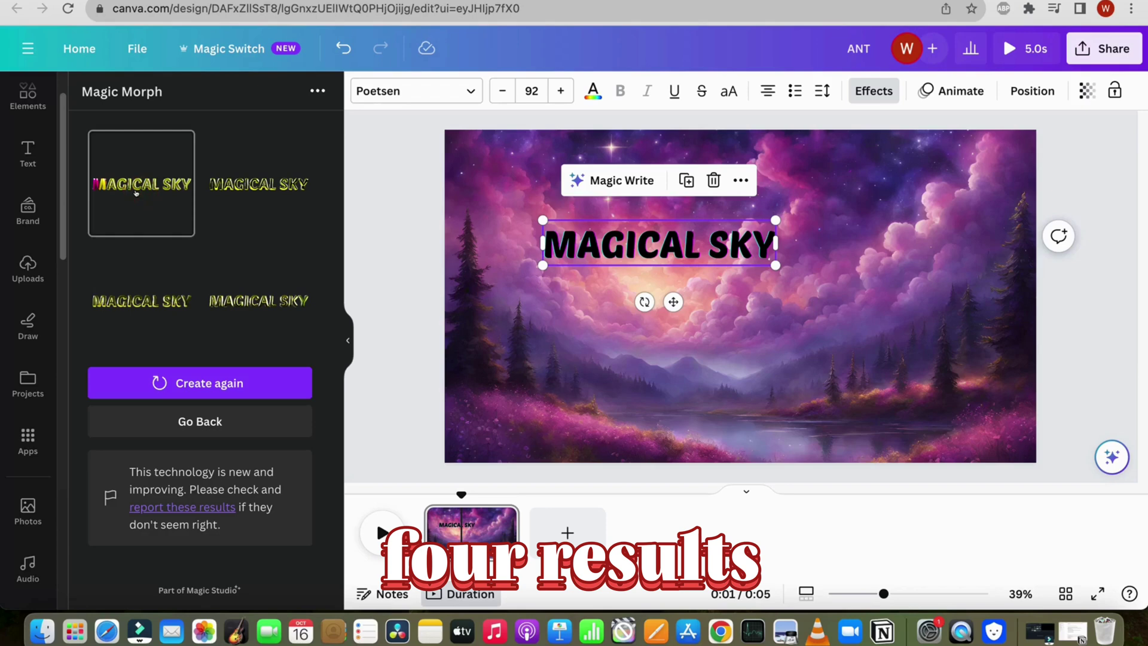
Add the morphed headings to the page, keep only one yellow-edged version in the upper-left sky, and remove the others and the original text
{"action": "left_click", "coordinate": [238, 191]}
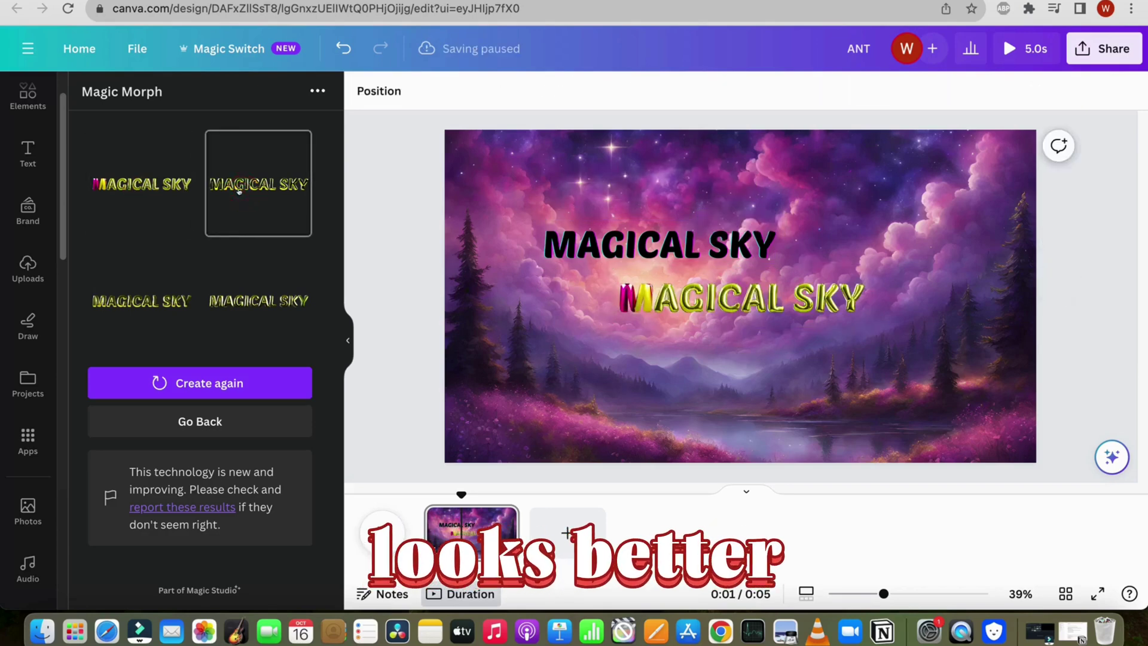
{"action": "left_click", "coordinate": [113, 314]}
{"action": "left_click", "coordinate": [258, 300]}
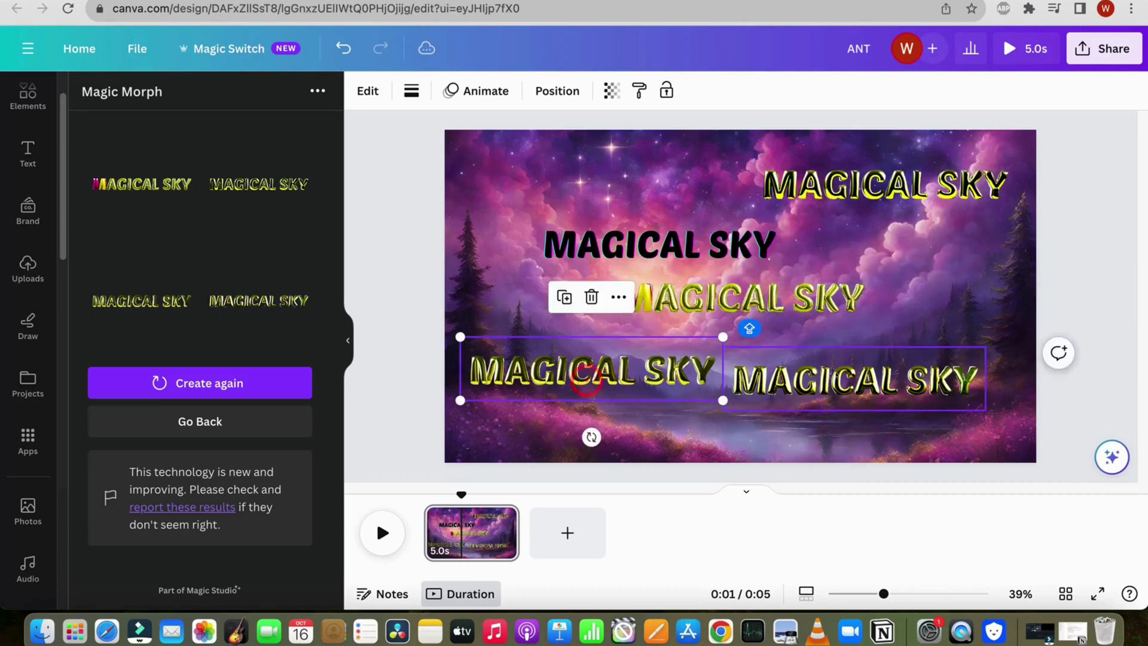
{"action": "left_click", "coordinate": [859, 179]}
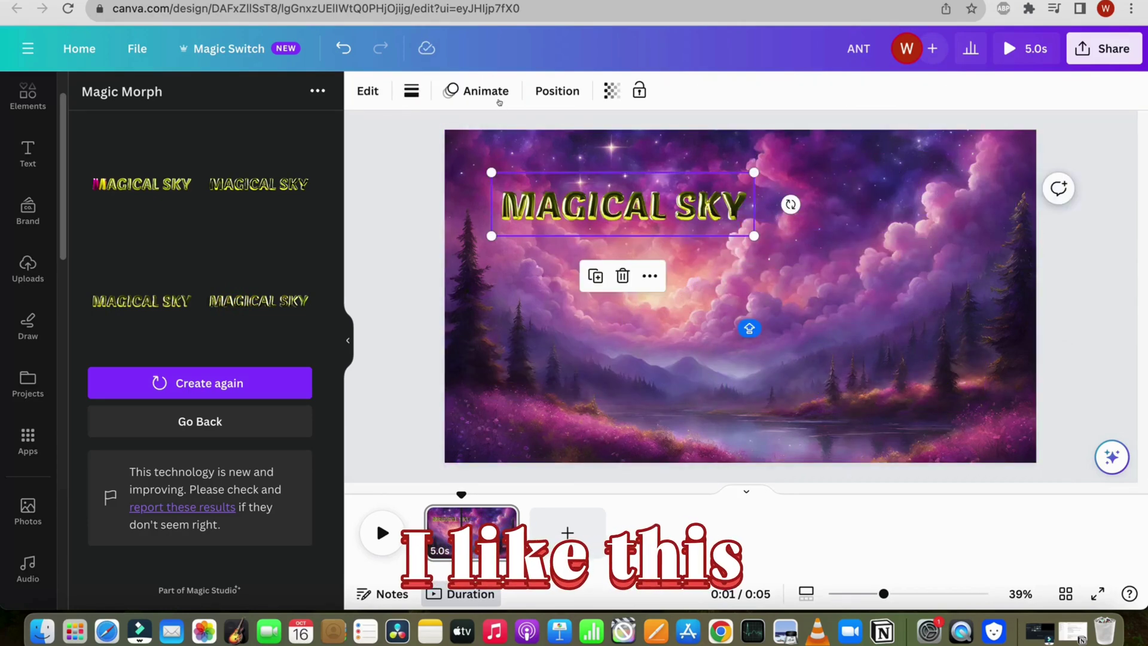
Examine the Basic and Exaggerate element animations and the motion effects available for the morphed heading
{"action": "left_click", "coordinate": [501, 101]}
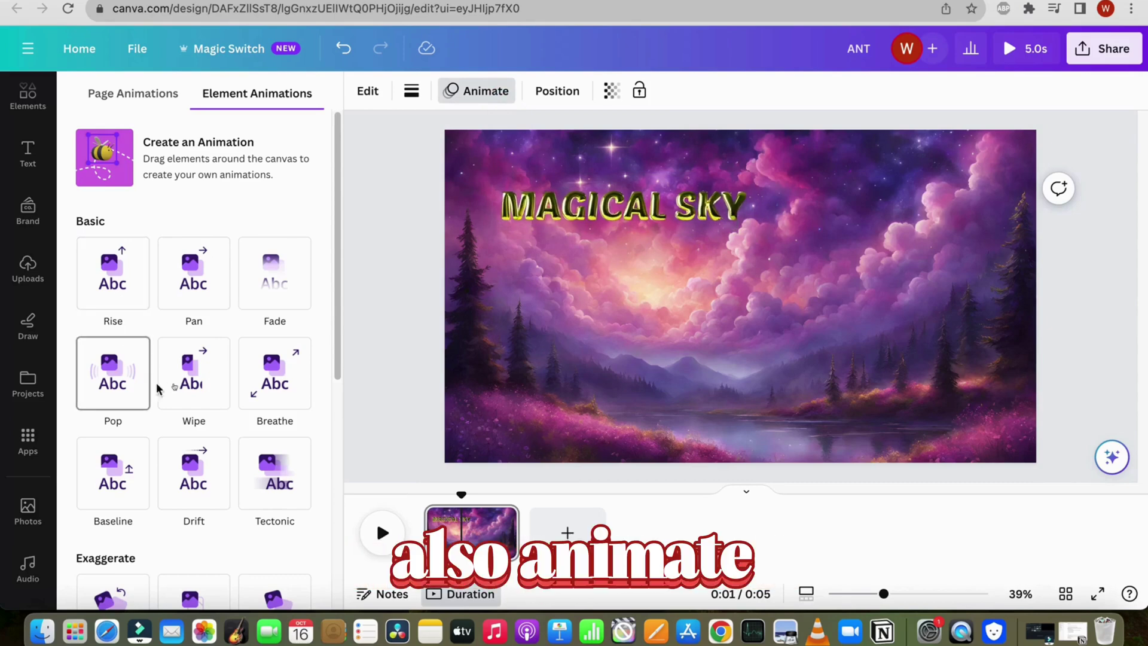
{"action": "scroll", "coordinate": [258, 389], "scroll_direction": "down", "scroll_amount": 5}
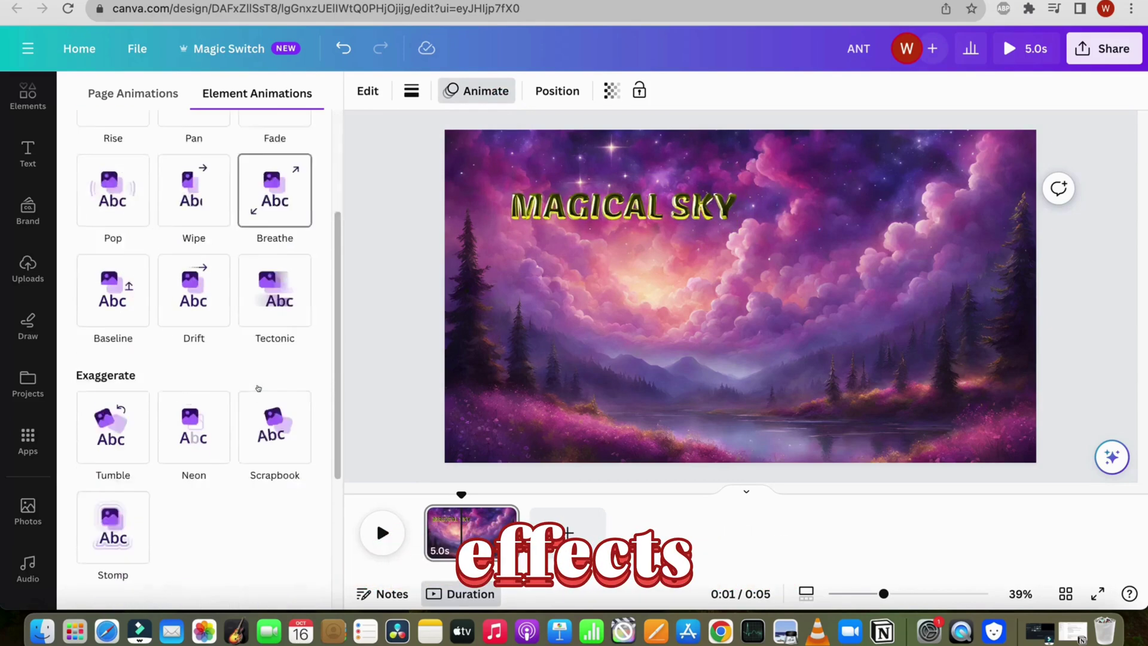
{"action": "scroll", "coordinate": [114, 462], "scroll_direction": "down", "scroll_amount": 3}
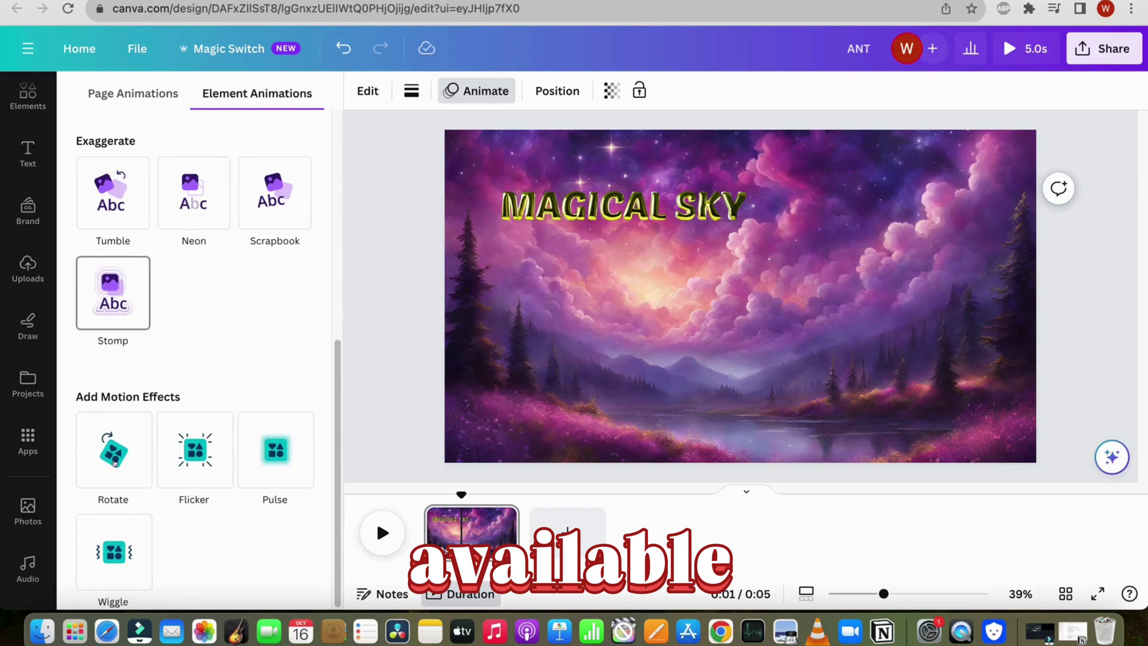